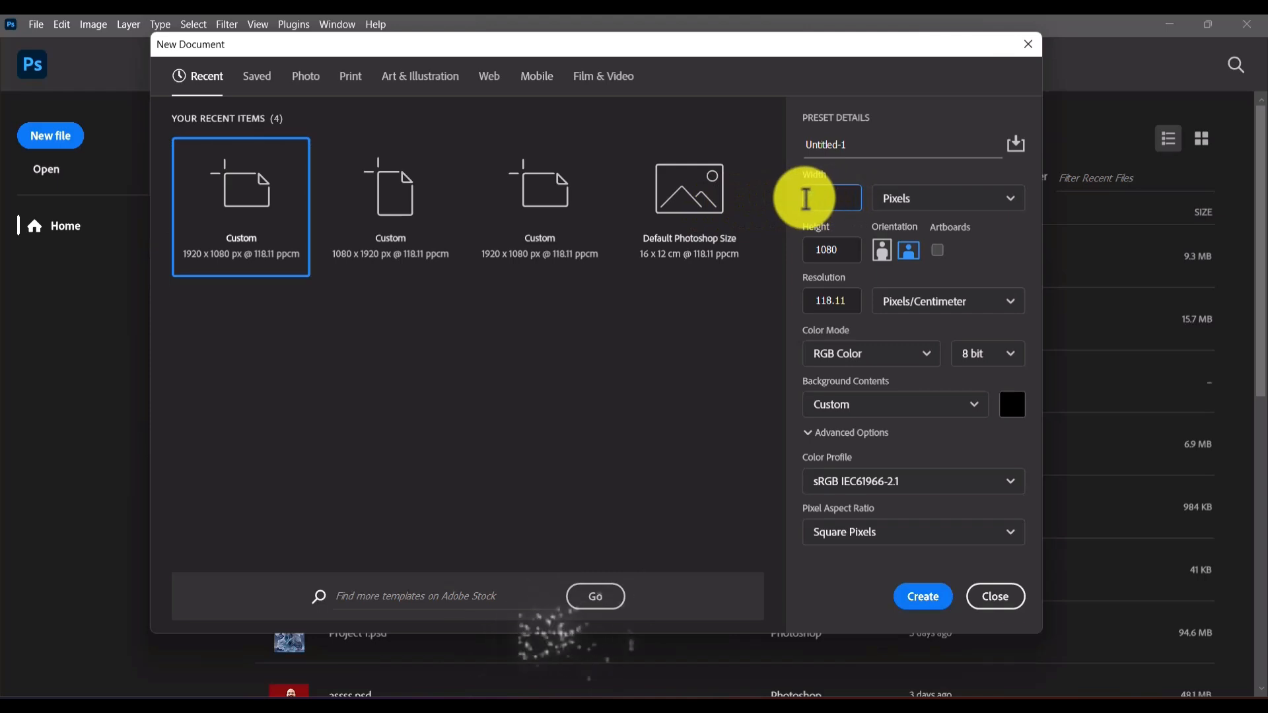
Create a new 1920 x 1080 pixel RGB document with a black background.
{"action": "double_click", "coordinate": [823, 250]}
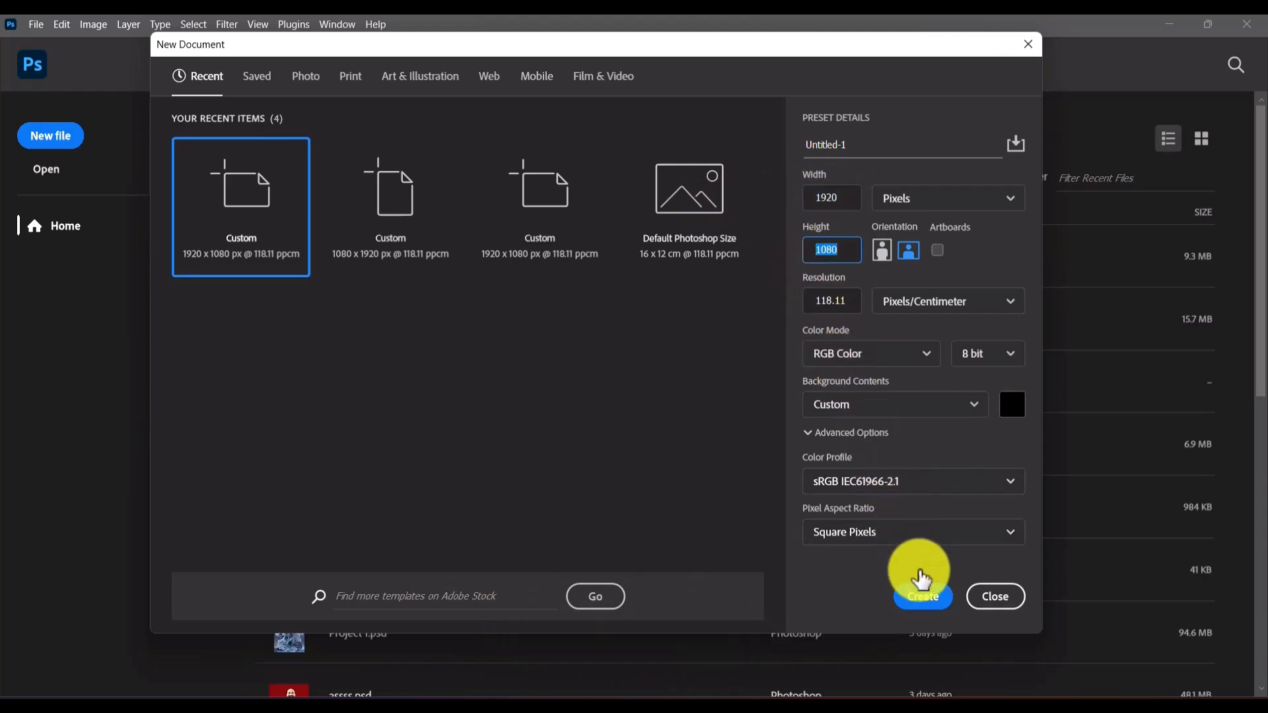
{"action": "left_click", "coordinate": [931, 604]}
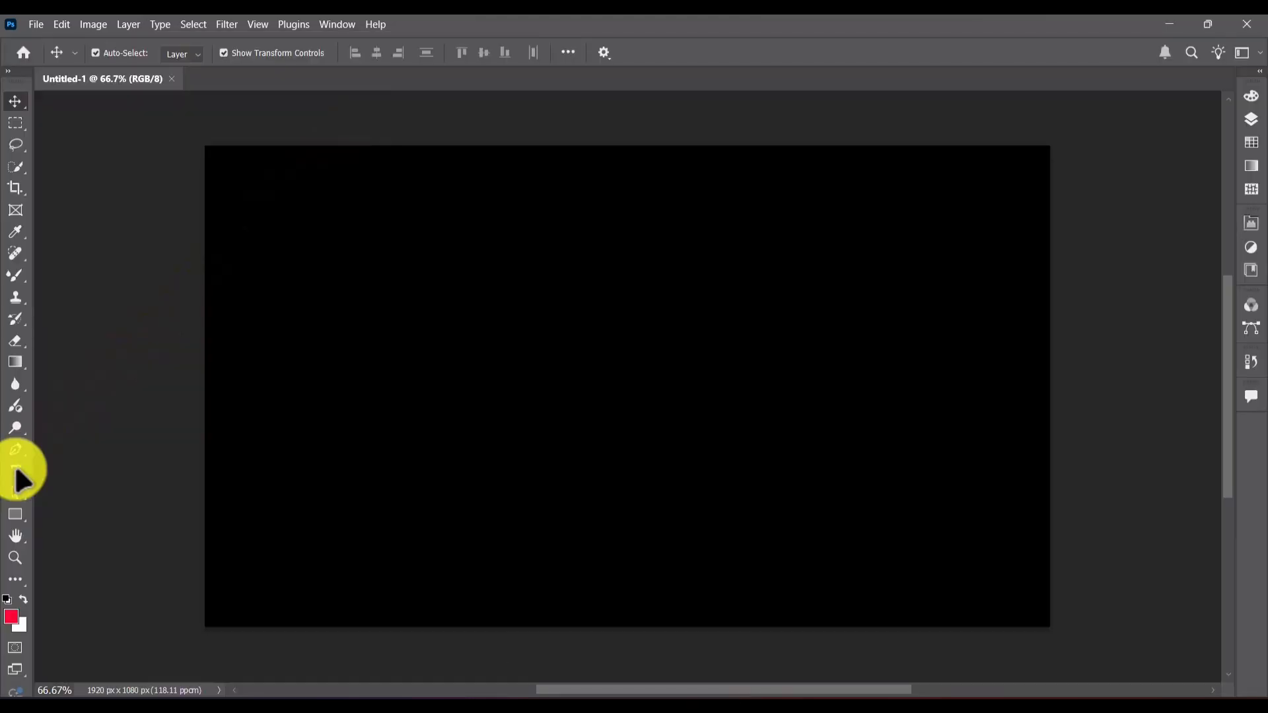
Add the letter Y as a text layer on the canvas and set its color to white, ffffff.
{"action": "left_click", "coordinate": [16, 471]}
{"action": "left_click", "coordinate": [531, 369]}
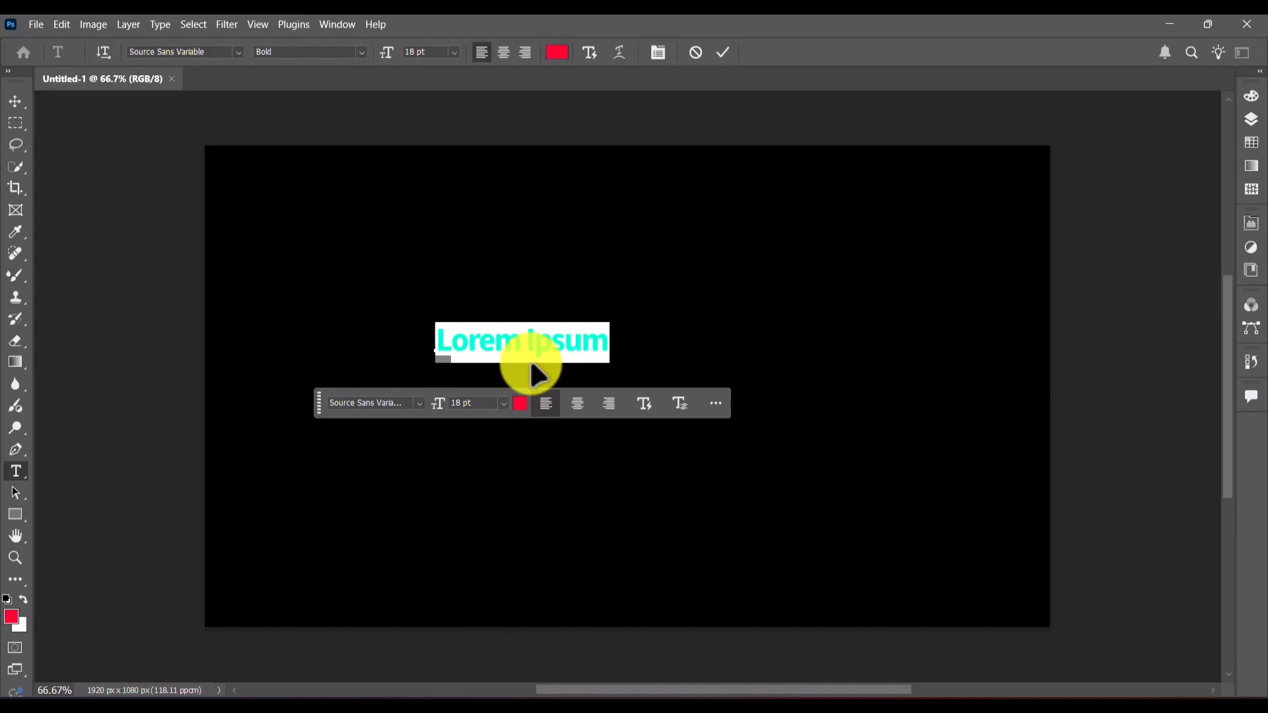
{"action": "type", "text": "Y"}
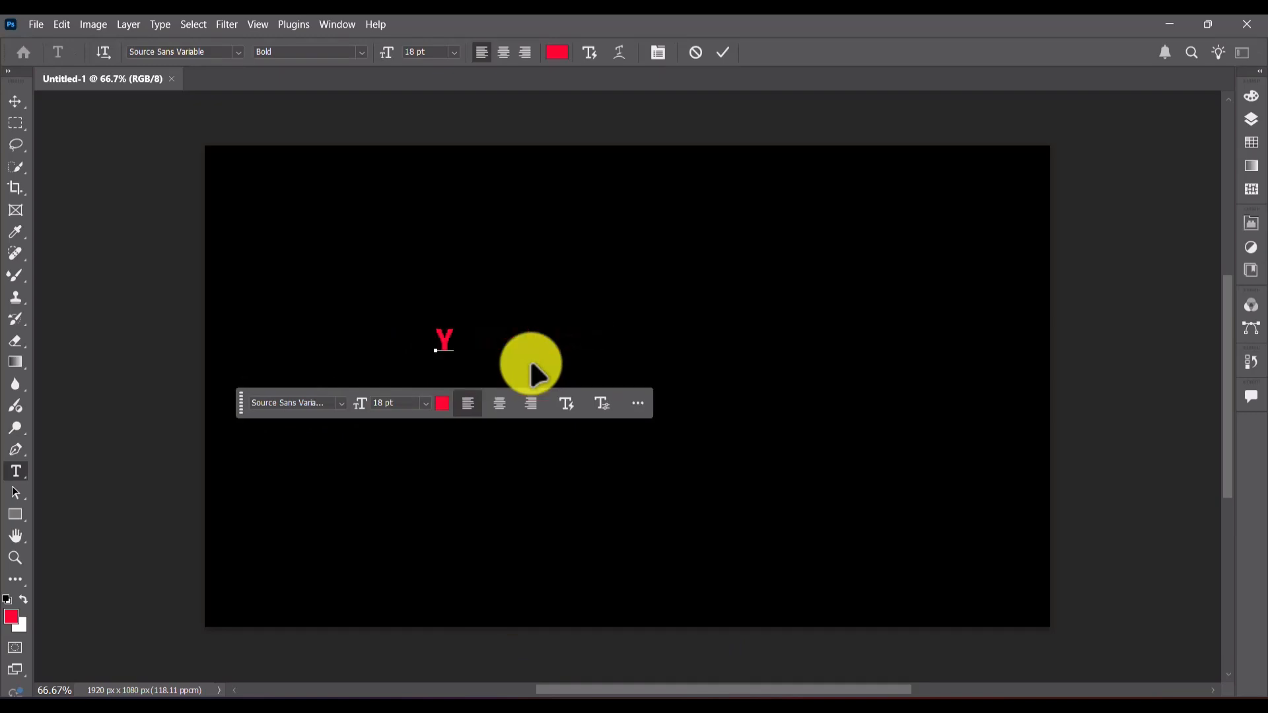
{"action": "left_click", "coordinate": [16, 101]}
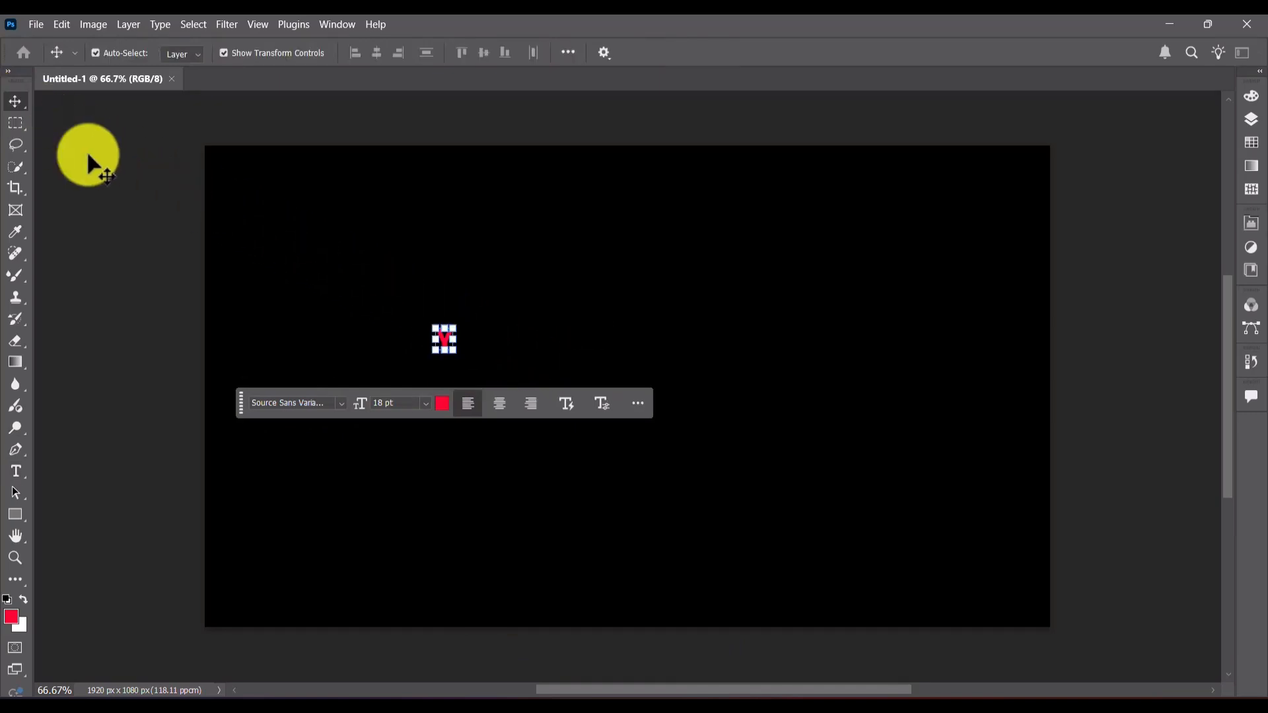
{"action": "left_click", "coordinate": [442, 404]}
{"action": "left_click_drag", "start_coordinate": [476, 218], "coordinate": [381, 131]}
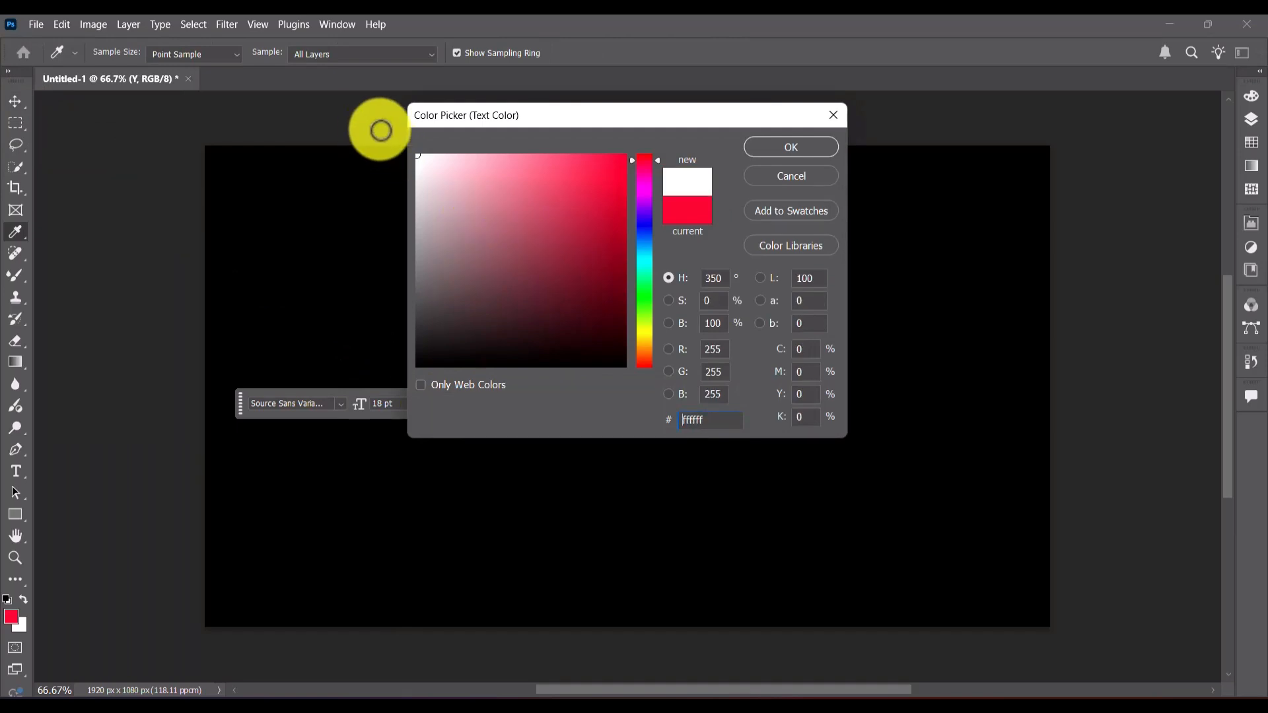
{"action": "left_click", "coordinate": [763, 147]}
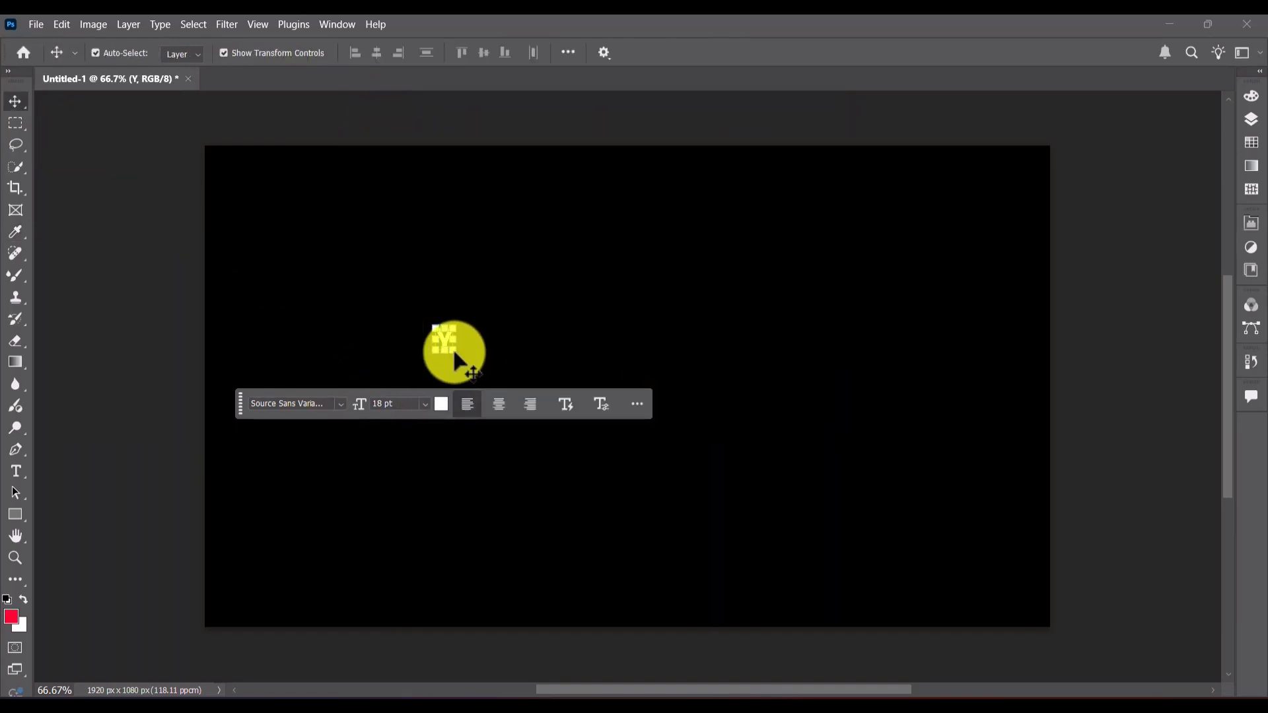
Enlarge the letter Y to about 286 px wide and position it in the left half of the canvas at mid-height.
{"action": "left_click_drag", "start_coordinate": [453, 353], "coordinate": [561, 482]}
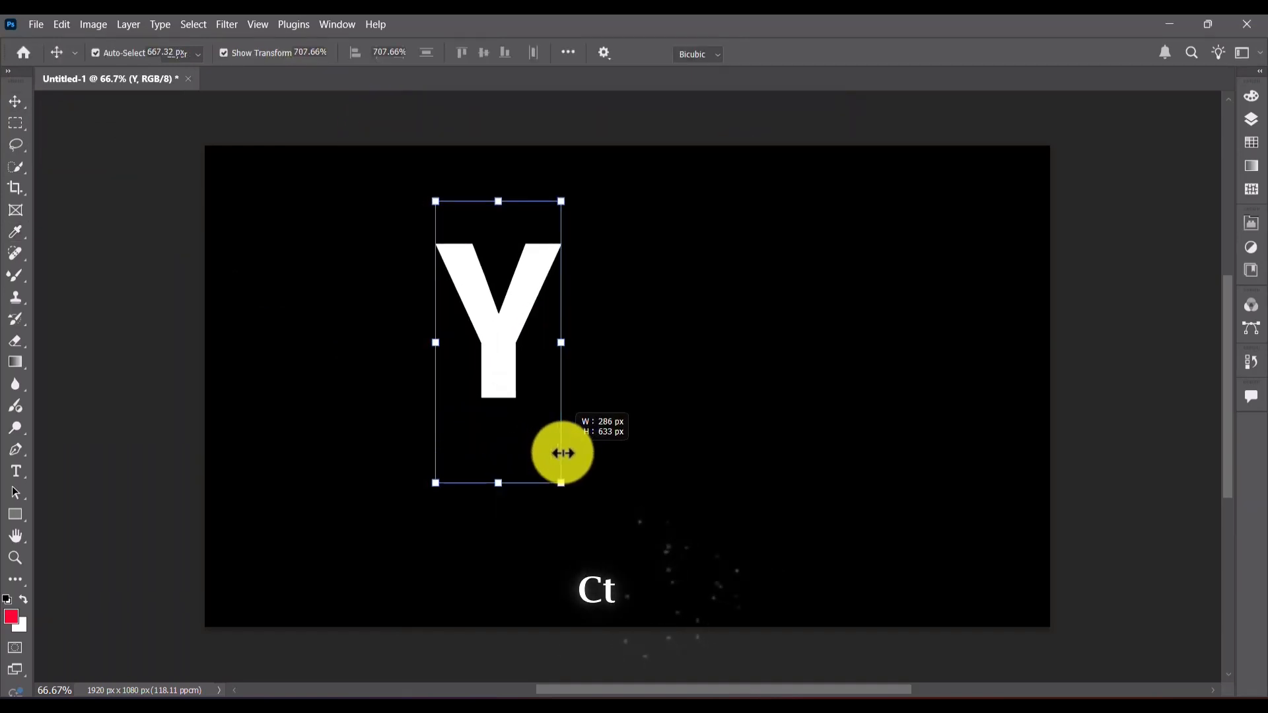
{"action": "key", "text": "ctrl+t"}
{"action": "left_click_drag", "start_coordinate": [485, 335], "coordinate": [417, 383]}
{"action": "key", "text": "Return"}
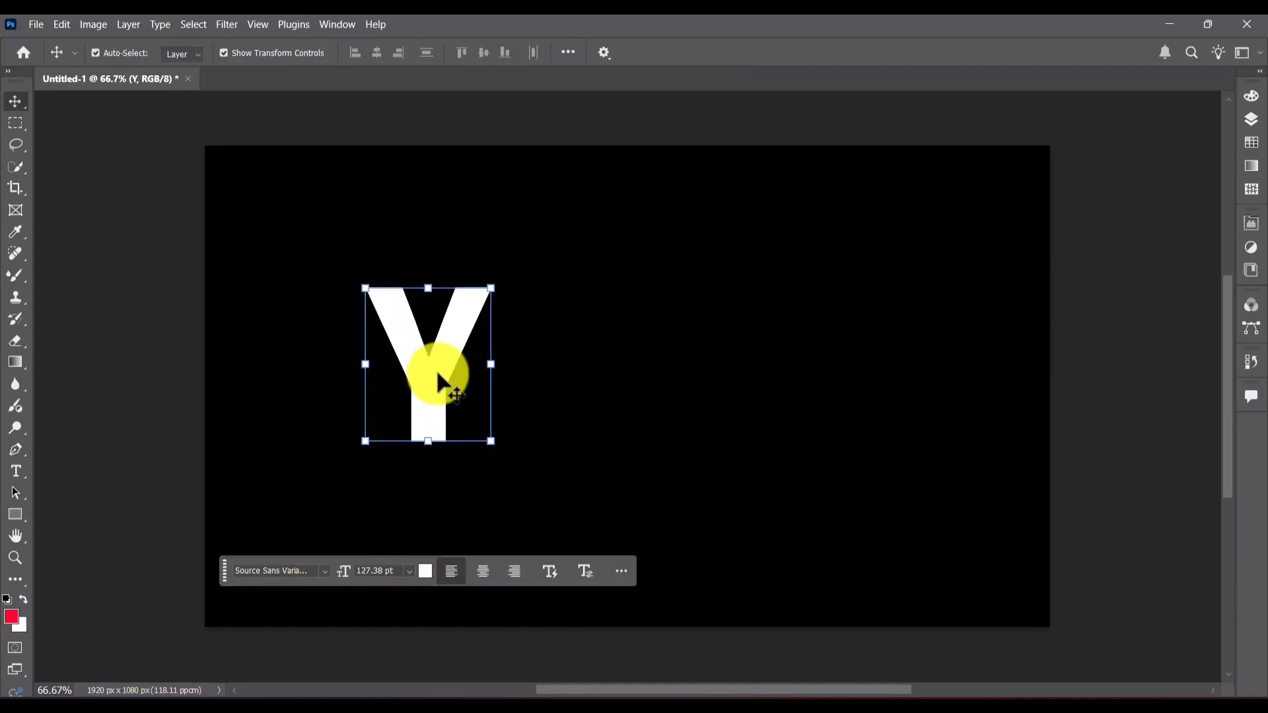
Open the Y layer's blending options and turn on Gradient Overlay.
{"action": "left_click", "coordinate": [1251, 121]}
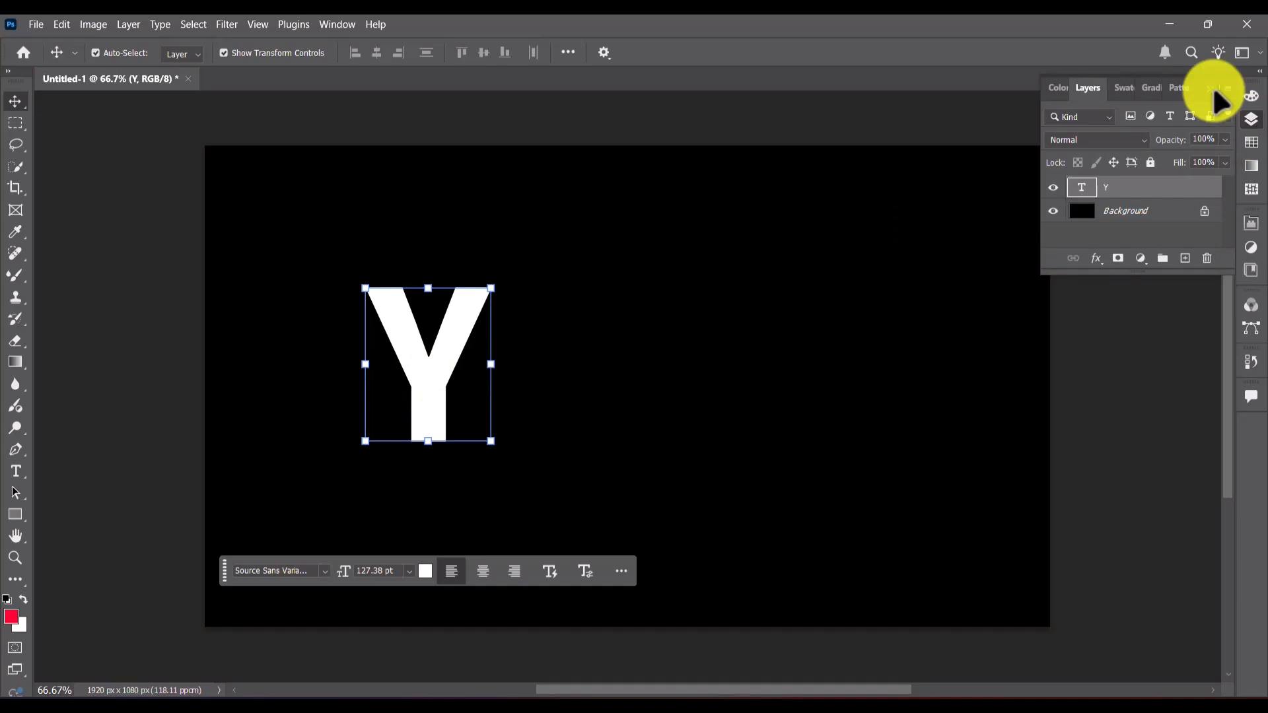
{"action": "right_click", "coordinate": [1106, 190]}
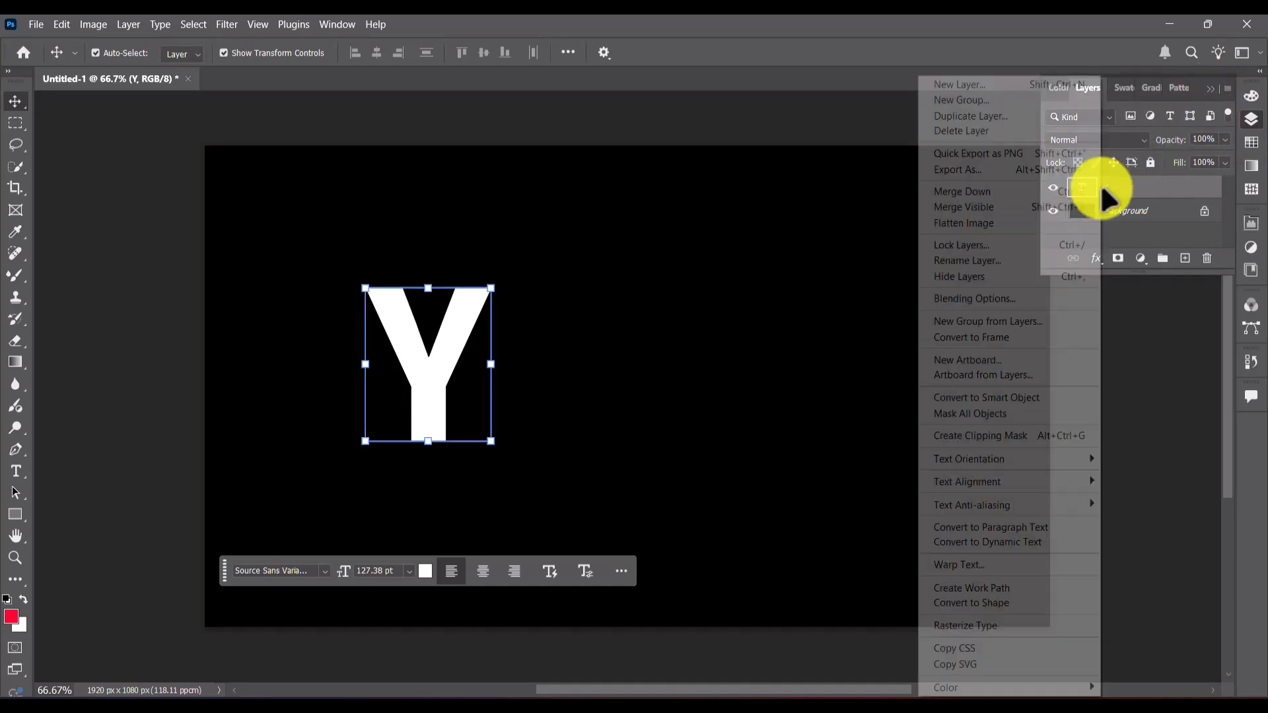
{"action": "key", "text": "Down"}
{"action": "key", "text": "Down"}
{"action": "key", "text": "Down"}
{"action": "key", "text": "Down"}
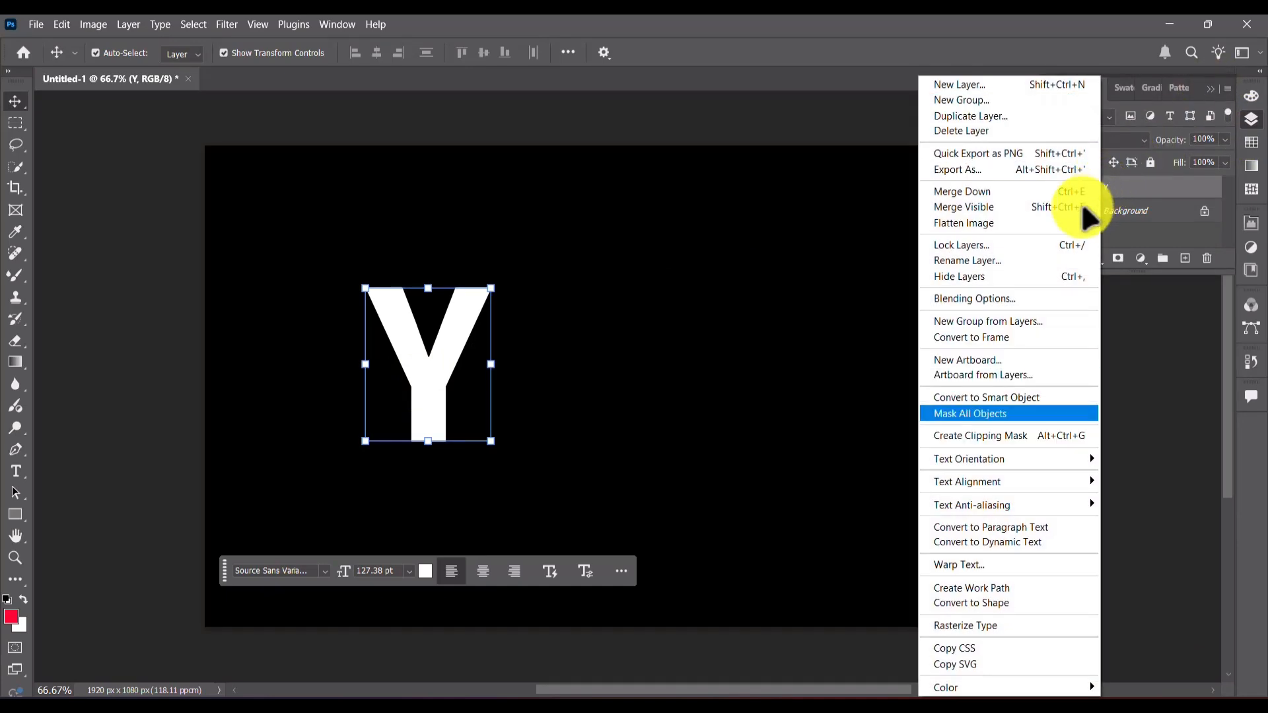
{"action": "left_click", "coordinate": [984, 305]}
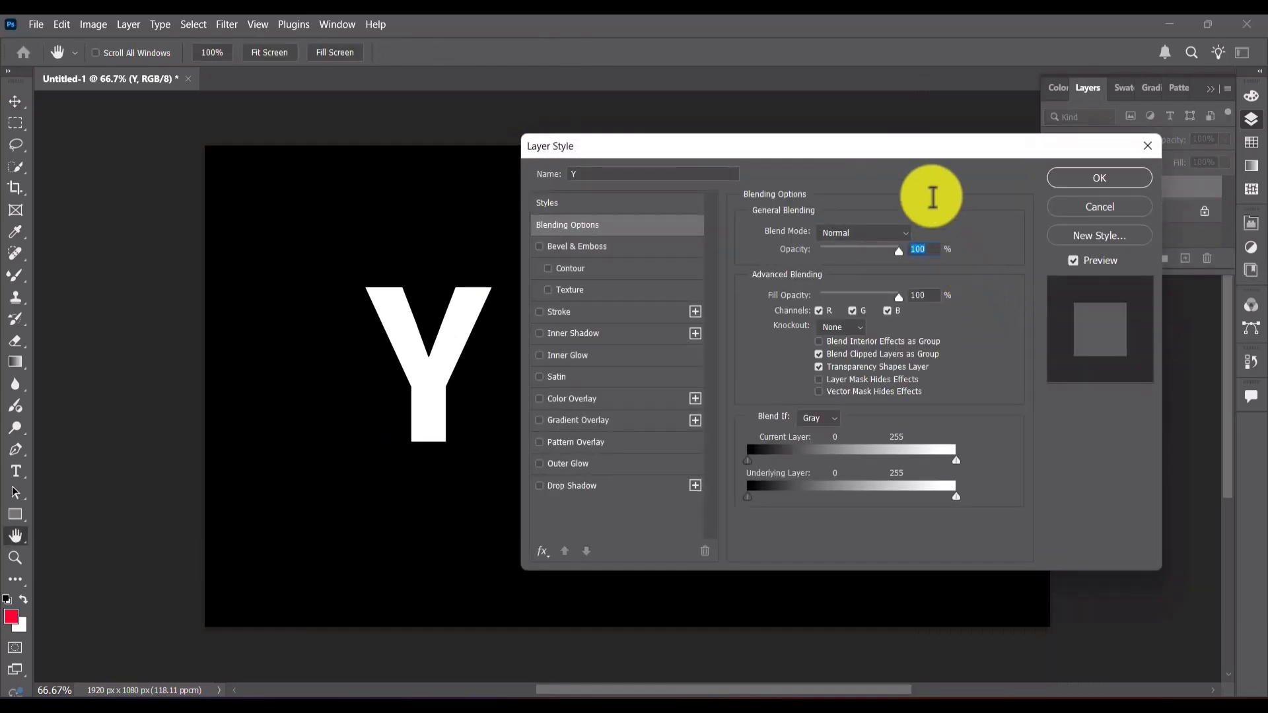
{"action": "left_click_drag", "start_coordinate": [909, 155], "coordinate": [938, 99]}
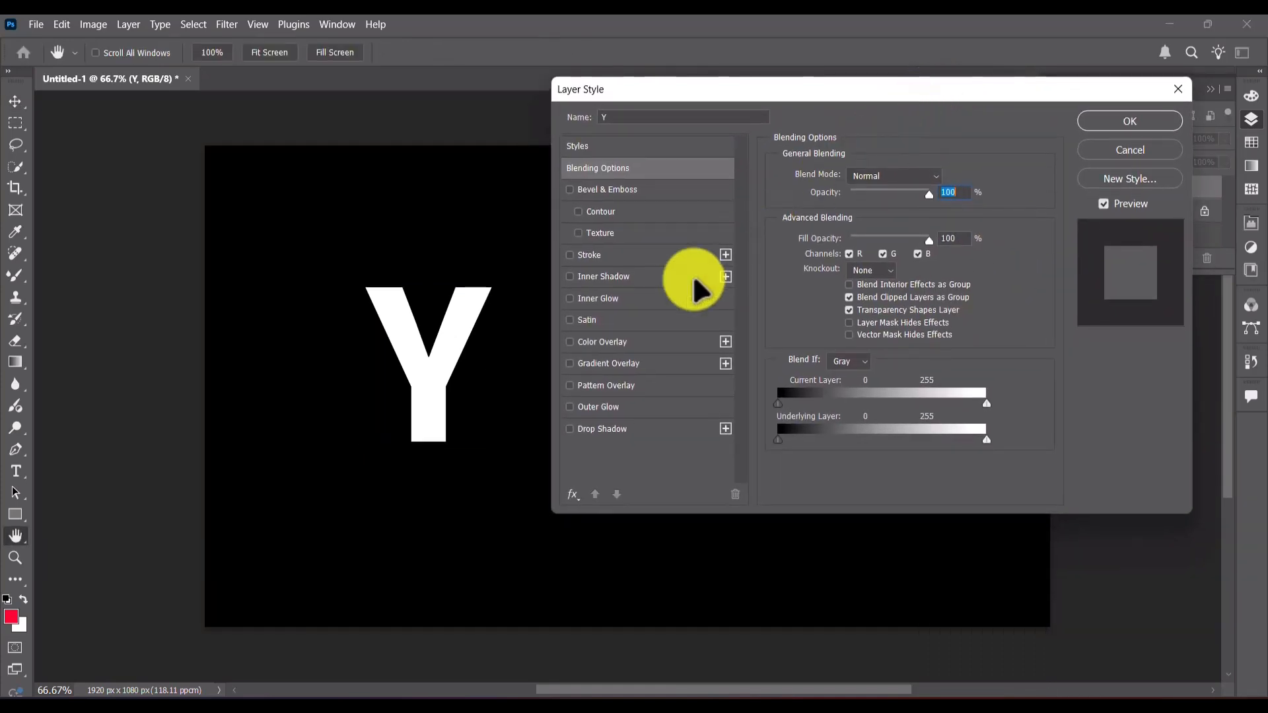
{"action": "left_click", "coordinate": [587, 365]}
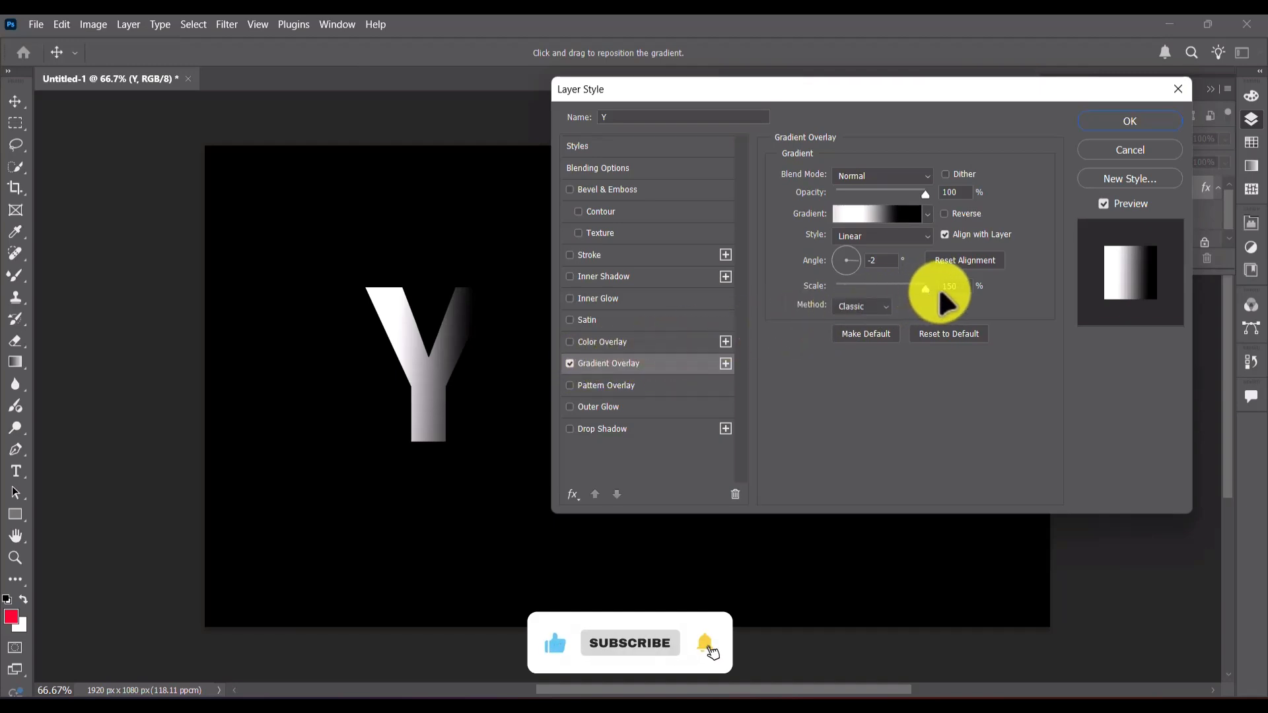
Check each color stop of the overlay's white-to-black gradient, then apply the layer style to the Y.
{"action": "left_click", "coordinate": [928, 214]}
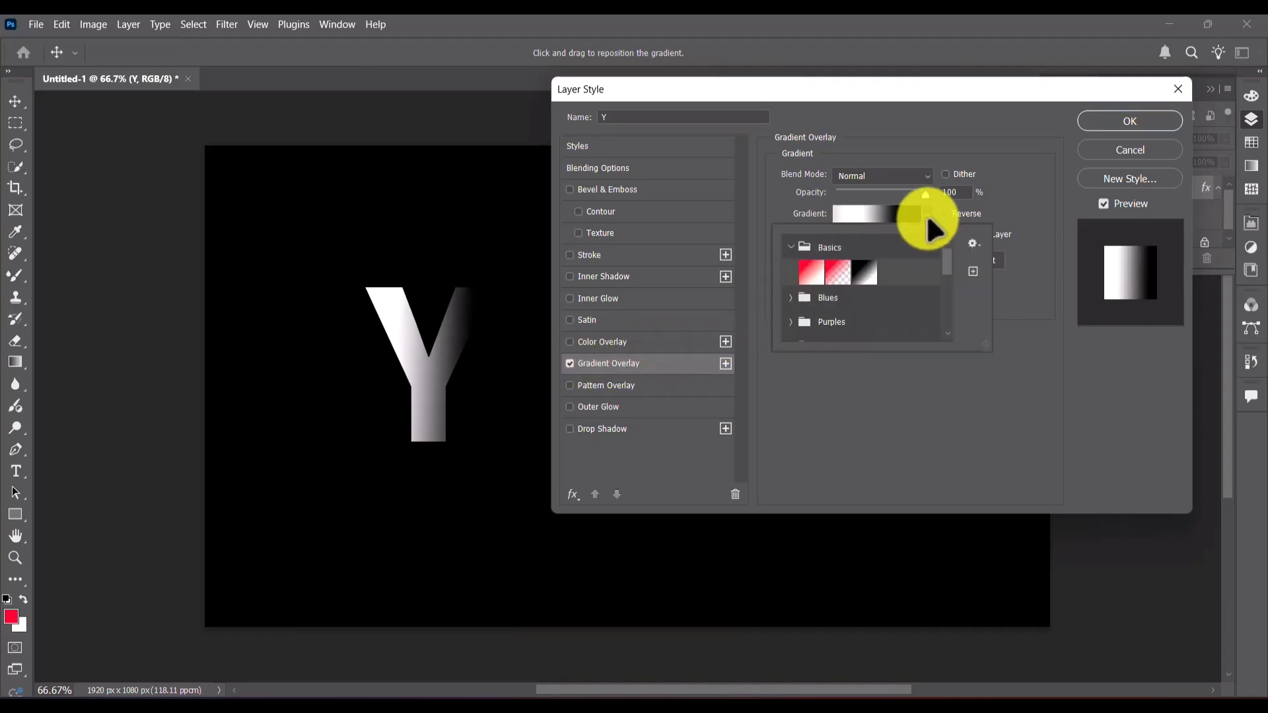
{"action": "left_click", "coordinate": [926, 214]}
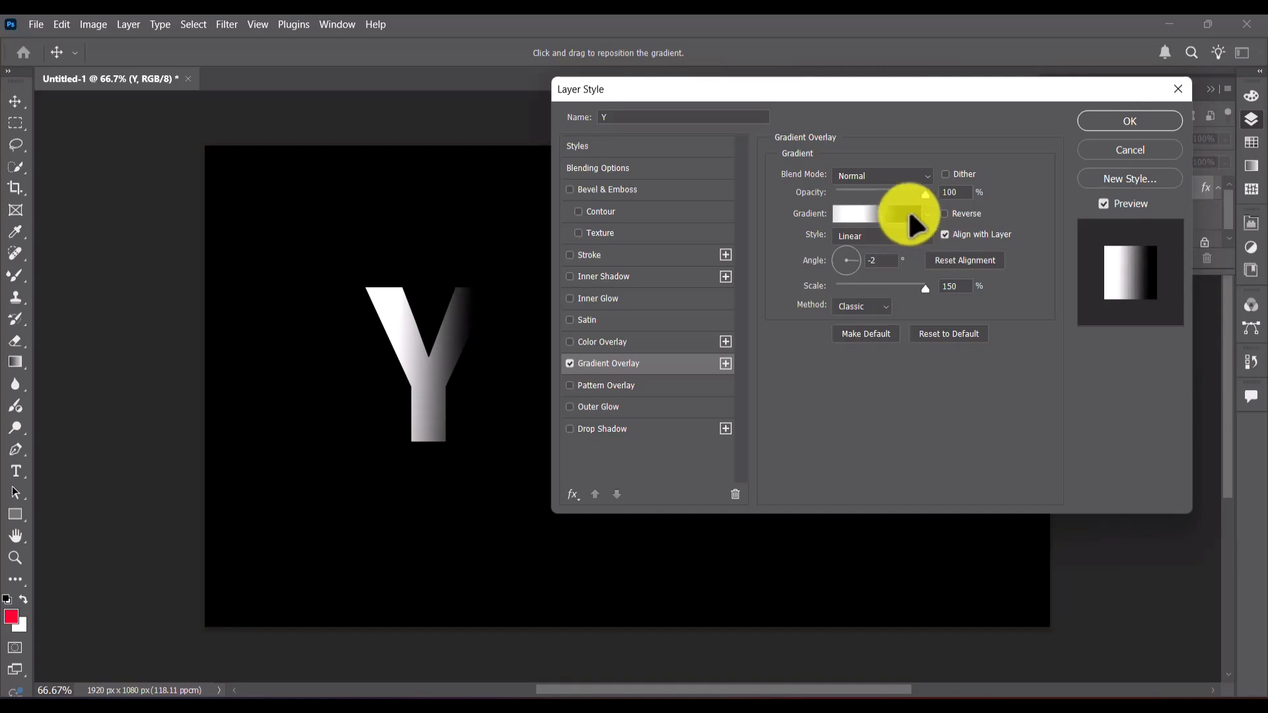
{"action": "left_click", "coordinate": [905, 212]}
{"action": "left_click", "coordinate": [753, 455]}
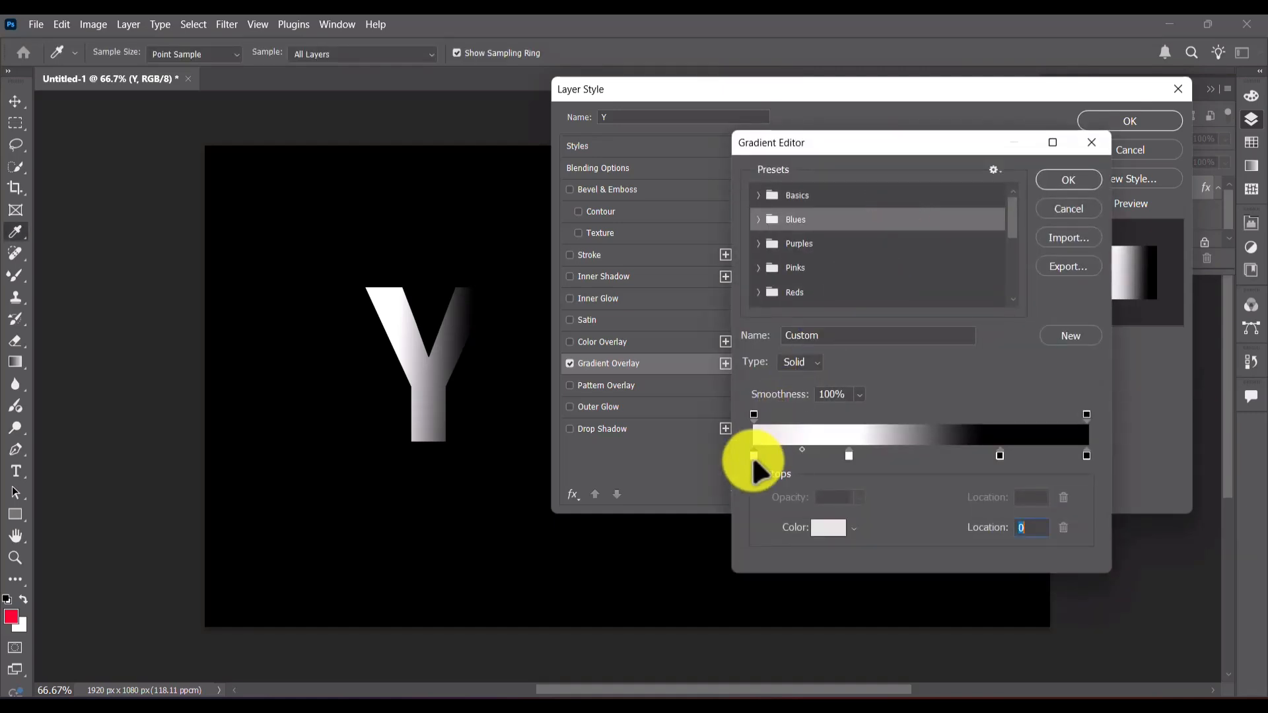
{"action": "left_click", "coordinate": [850, 456]}
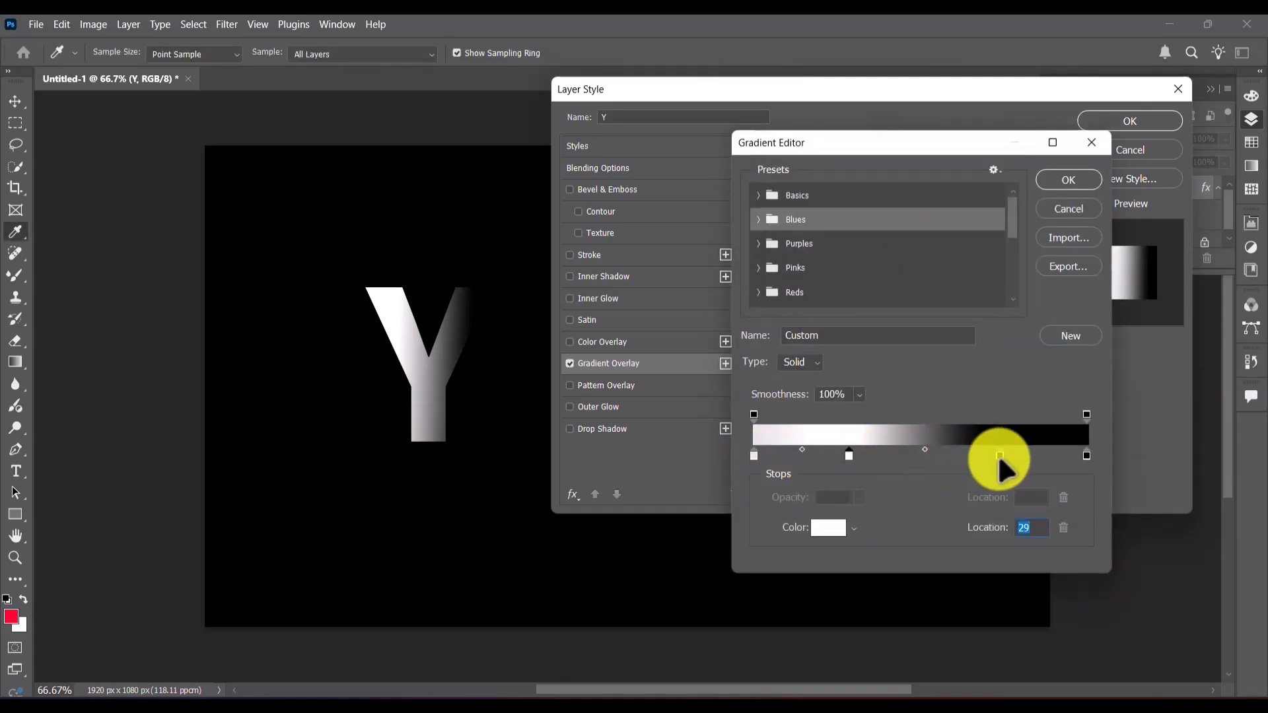
{"action": "left_click", "coordinate": [998, 456]}
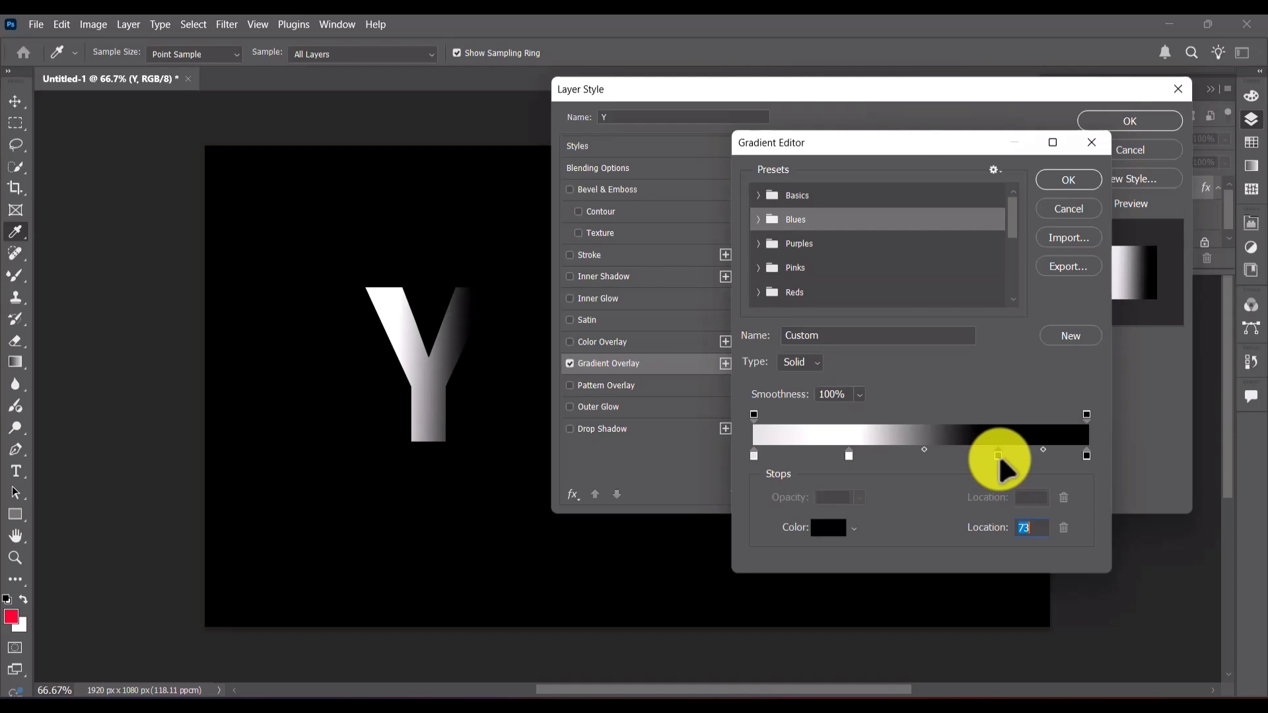
{"action": "left_click", "coordinate": [1087, 455]}
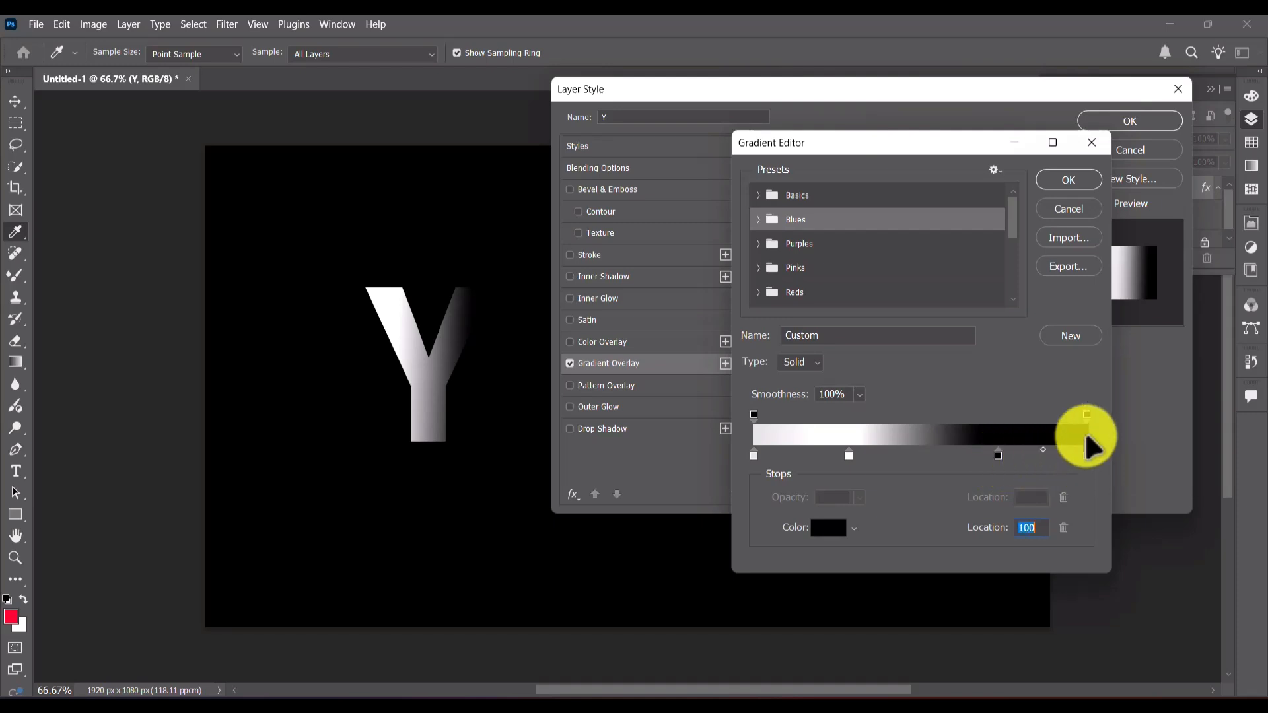
{"action": "left_click", "coordinate": [1082, 173]}
{"action": "left_click", "coordinate": [1119, 123]}
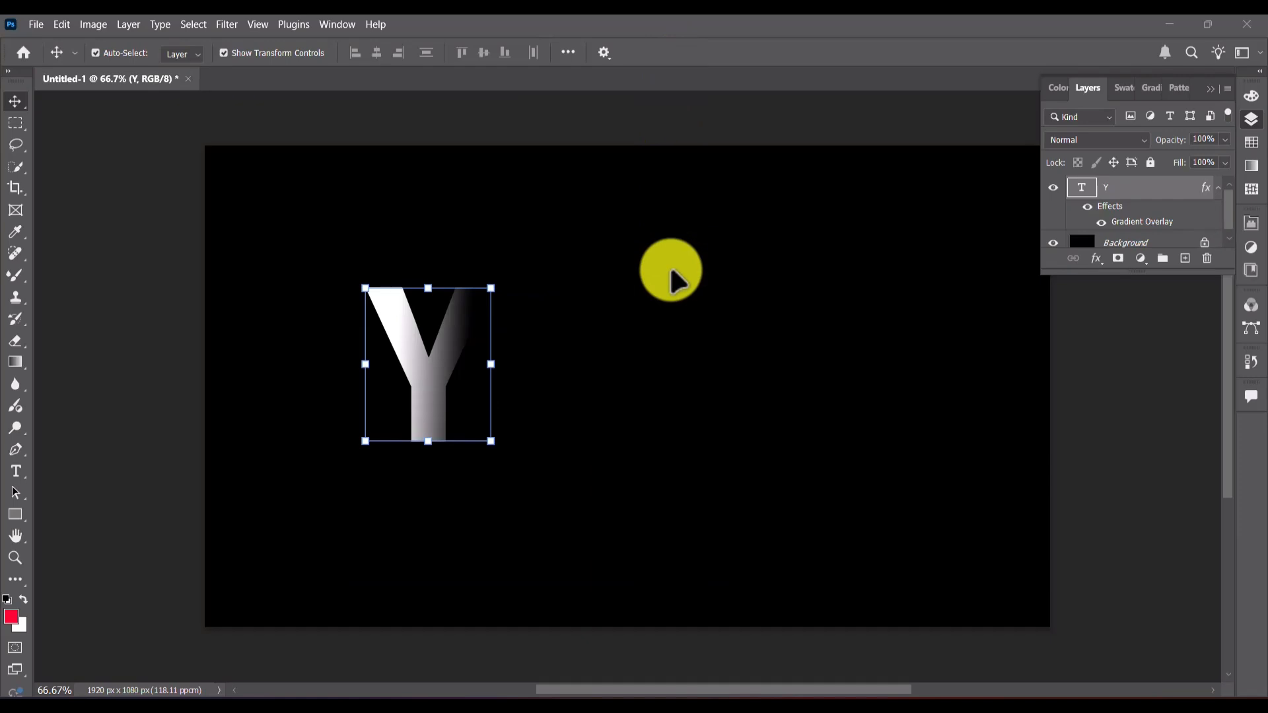
Duplicate the Y layer and move the copy horizontally to the right so it partly overlaps the original's faded edge.
{"action": "left_click", "coordinate": [1143, 186]}
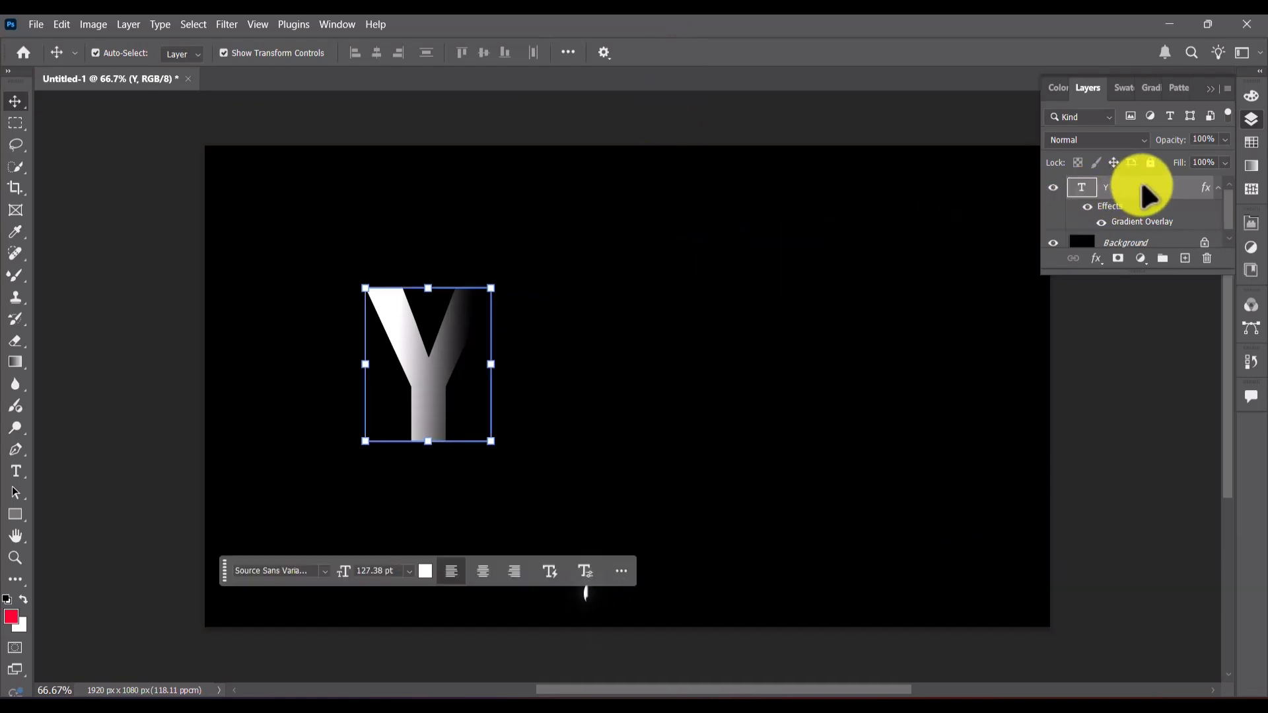
{"action": "key", "text": "ctrl+j"}
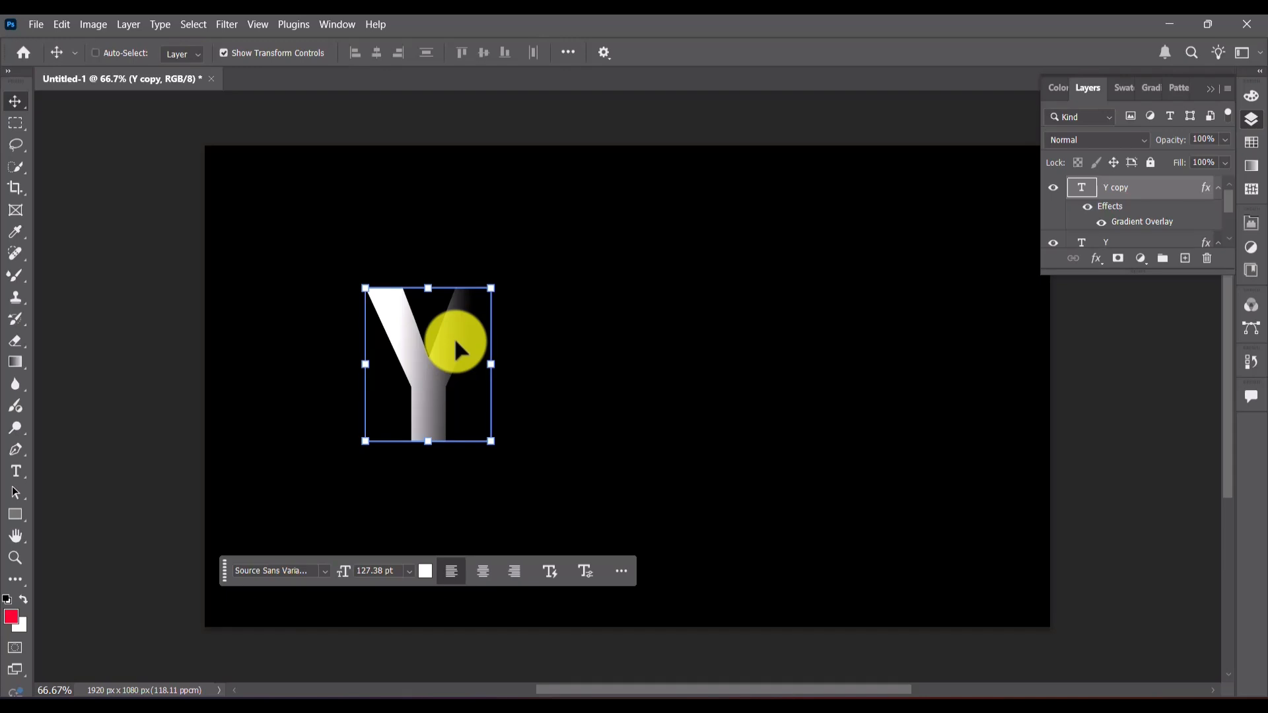
{"action": "key", "text": "ctrl+t"}
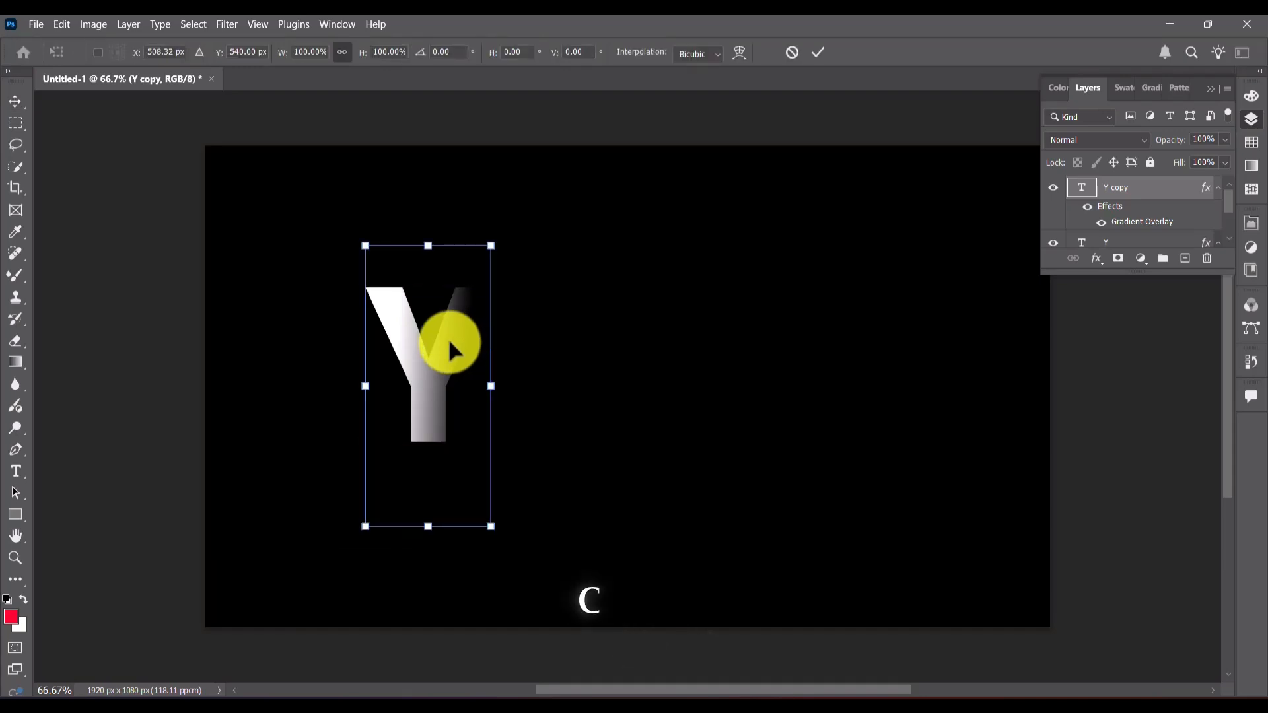
{"action": "left_click_drag", "start_coordinate": [450, 338], "coordinate": [530, 343]}
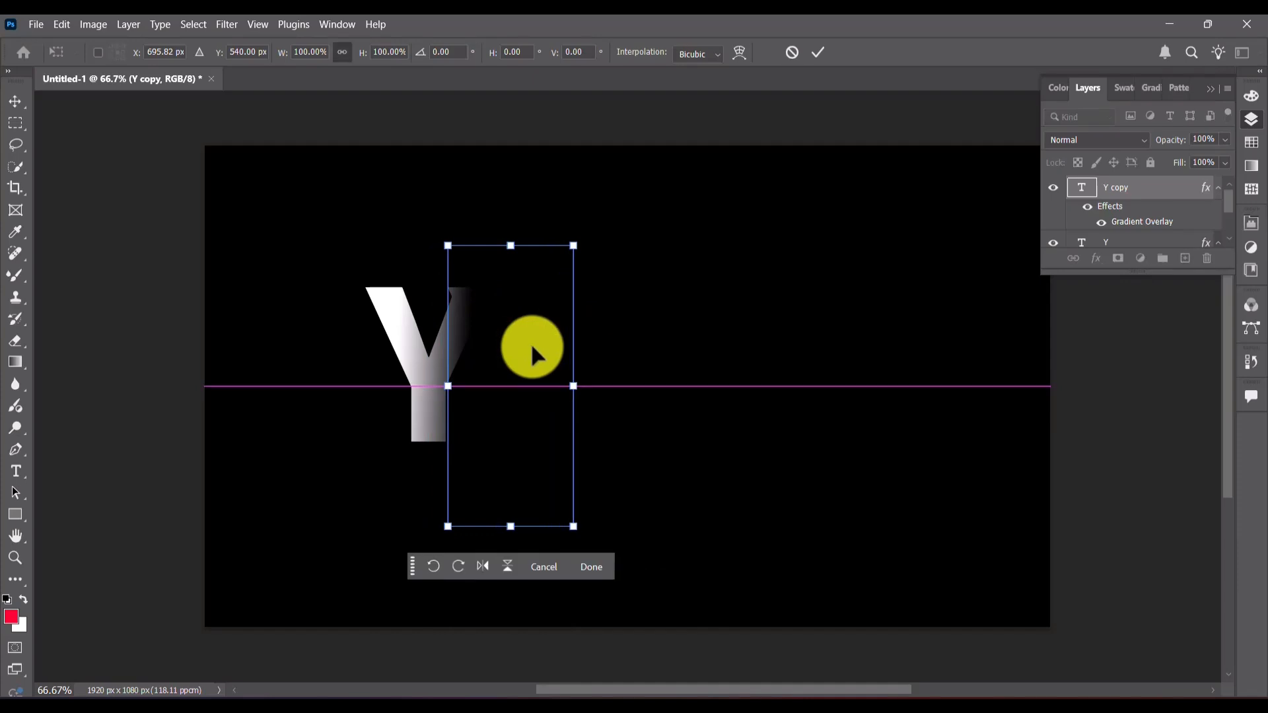
{"action": "key", "text": "Return"}
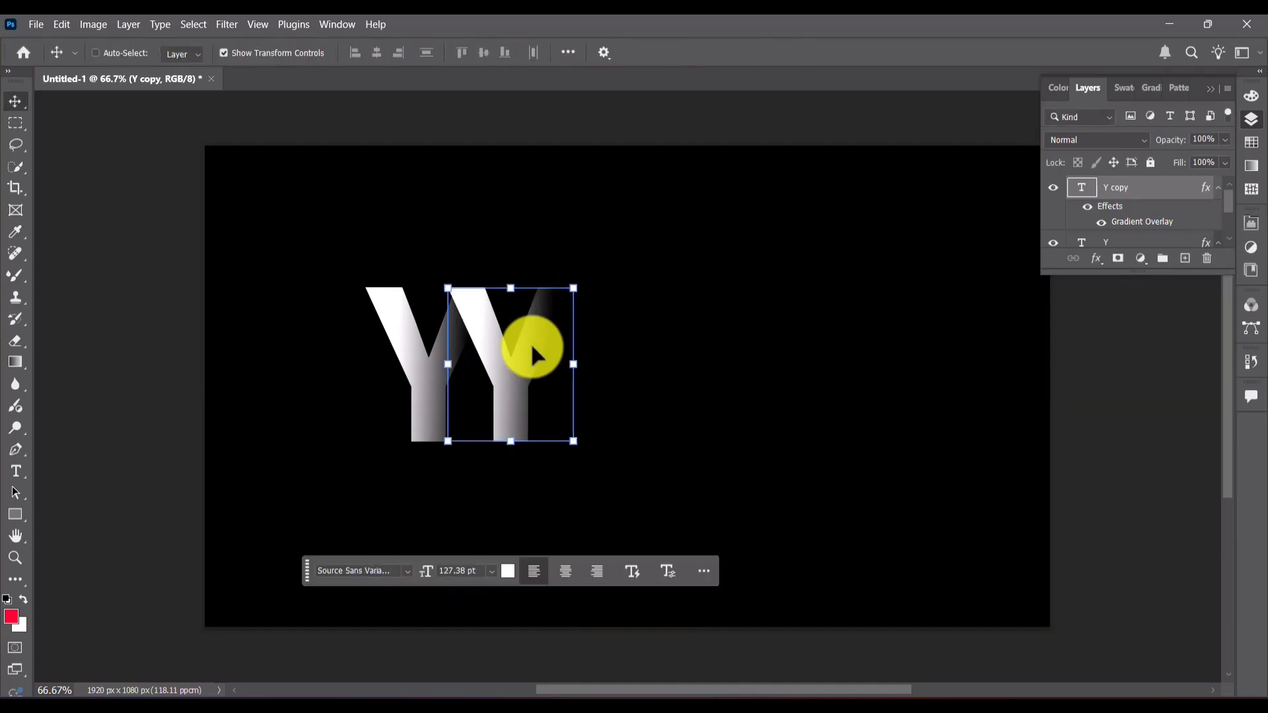
Repeat the duplicate-and-move transform five times to extend the row of overlapping Y letters to the right.
{"action": "key", "text": "ctrl+alt+shift+t"}
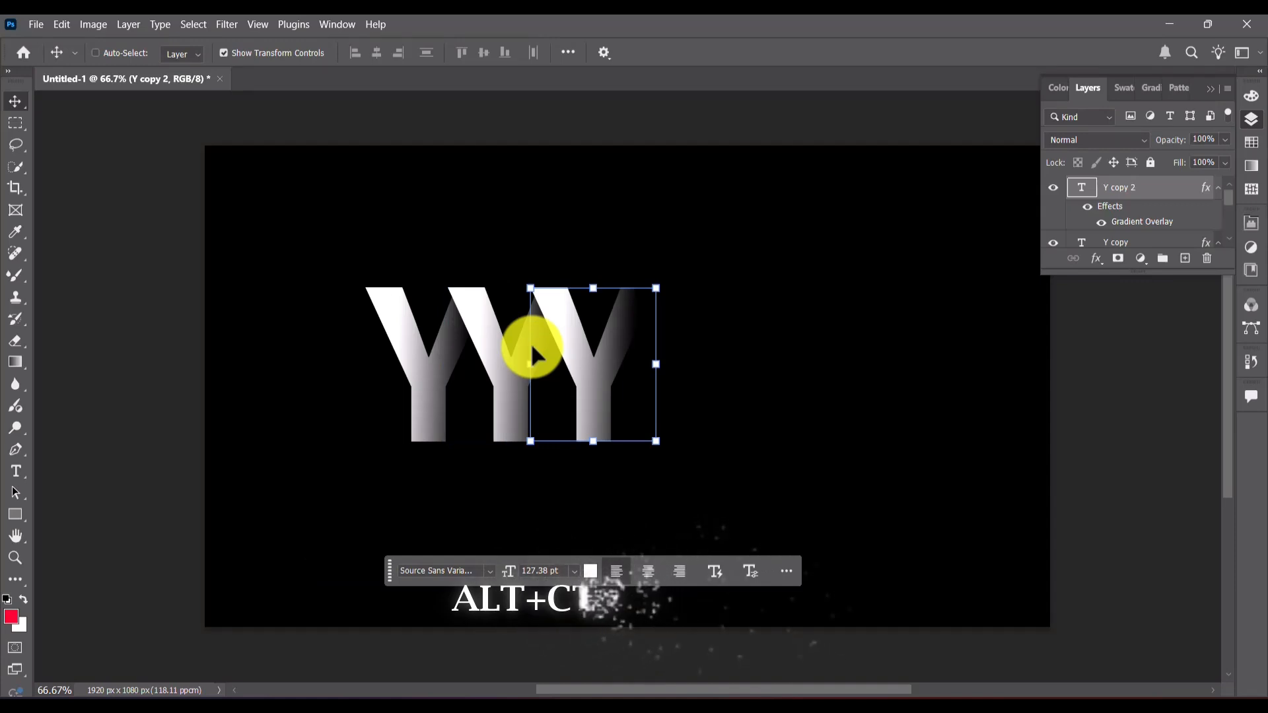
{"action": "key", "text": "ctrl+alt+shift+t"}
{"action": "key", "text": "ctrl+alt+shift+t"}
{"action": "key", "text": "ctrl+alt+shift+t"}
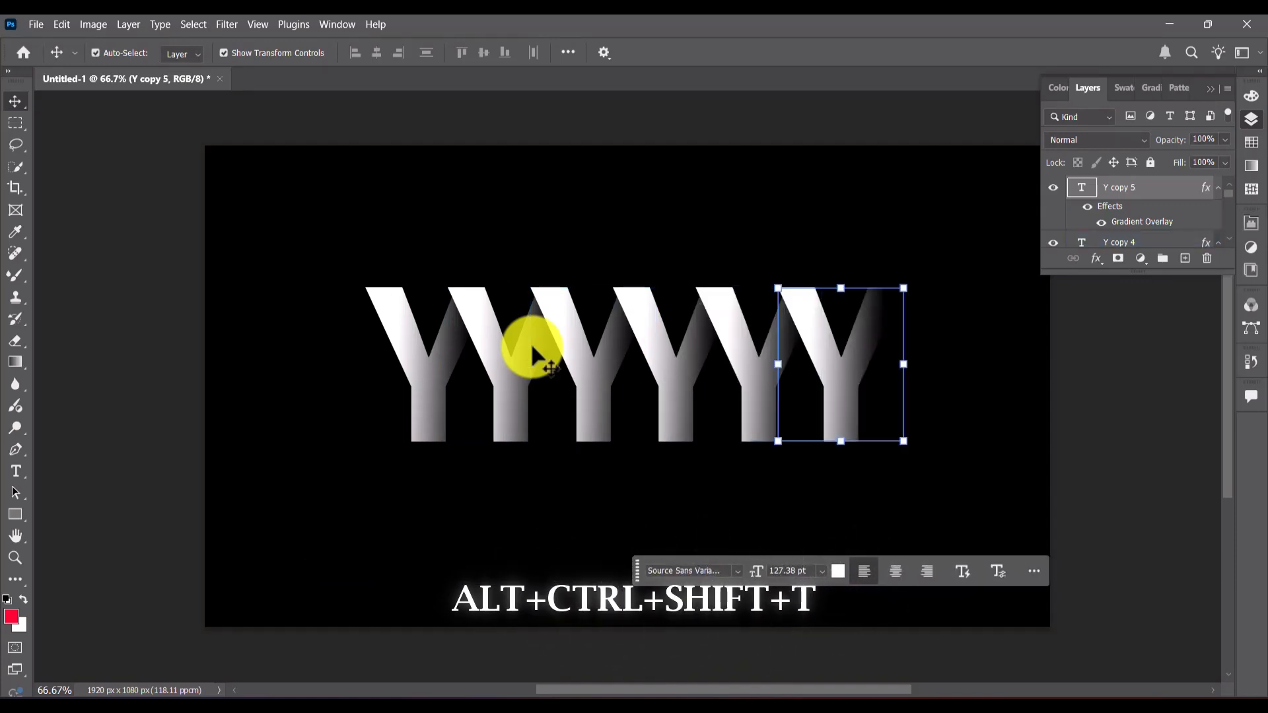
{"action": "key", "text": "ctrl+alt+shift+t"}
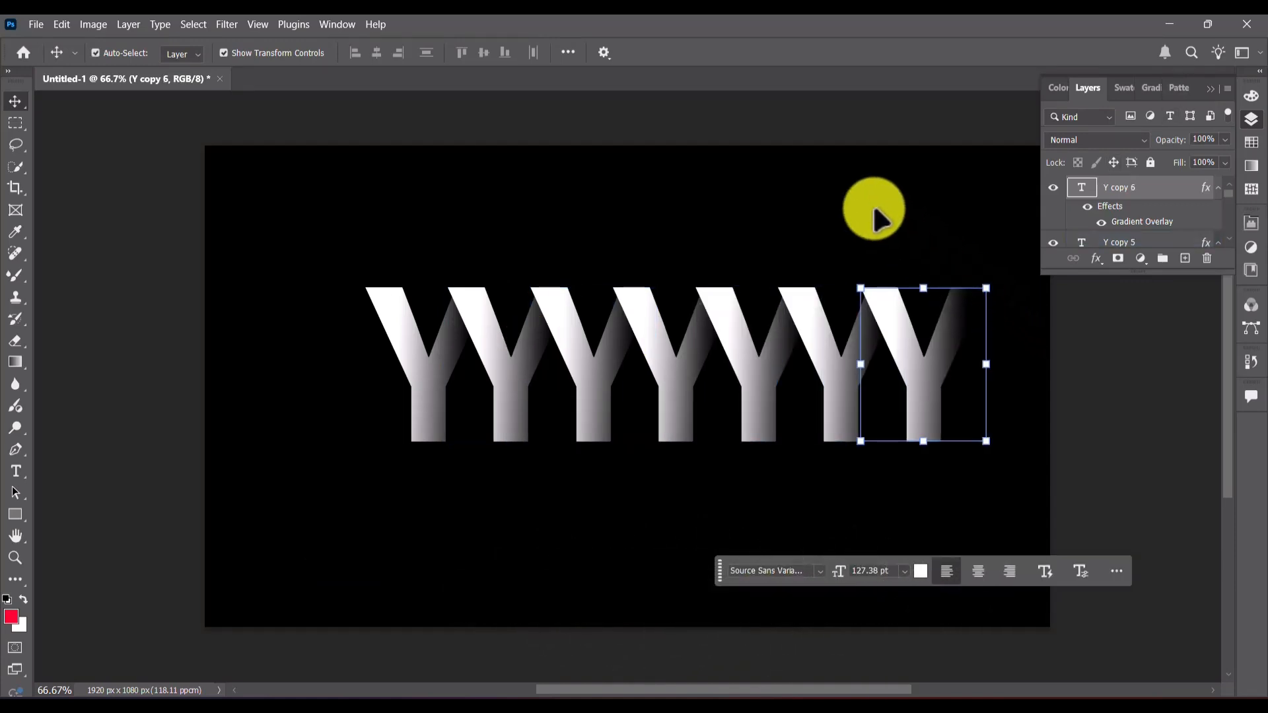
Replace the second letter in the row with O.
{"action": "double_click", "coordinate": [482, 325]}
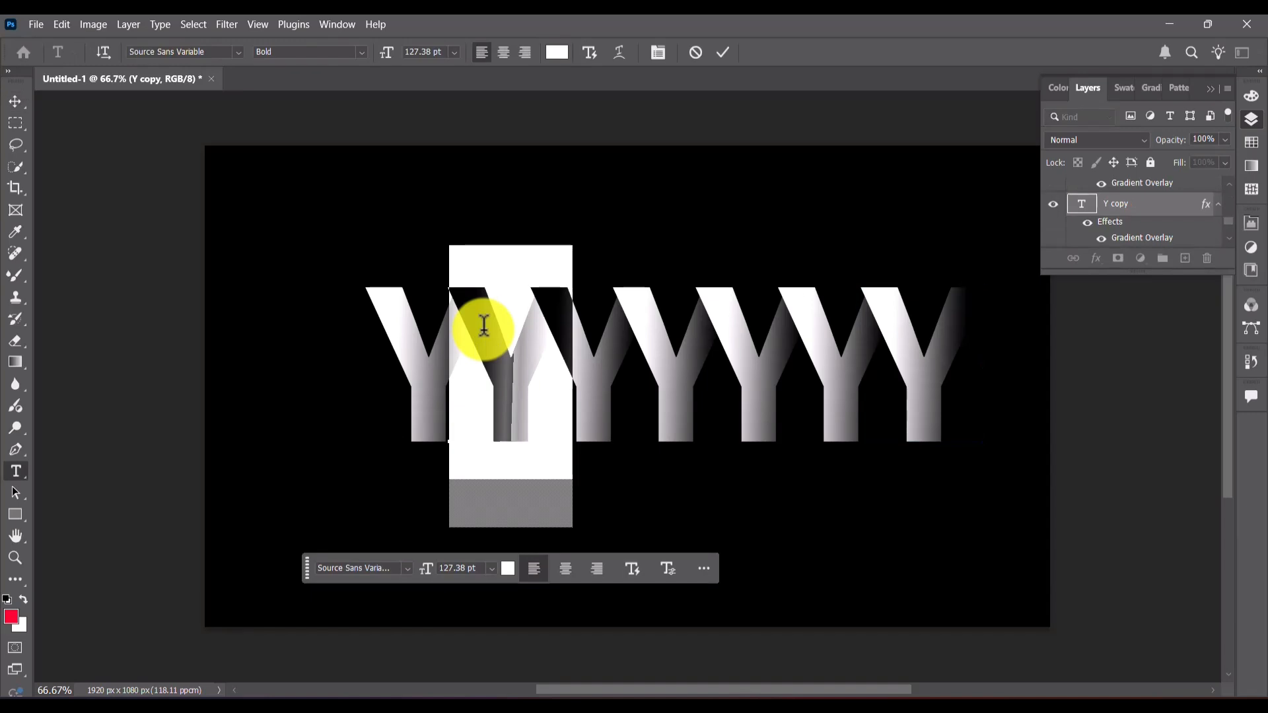
{"action": "type", "text": "C"}
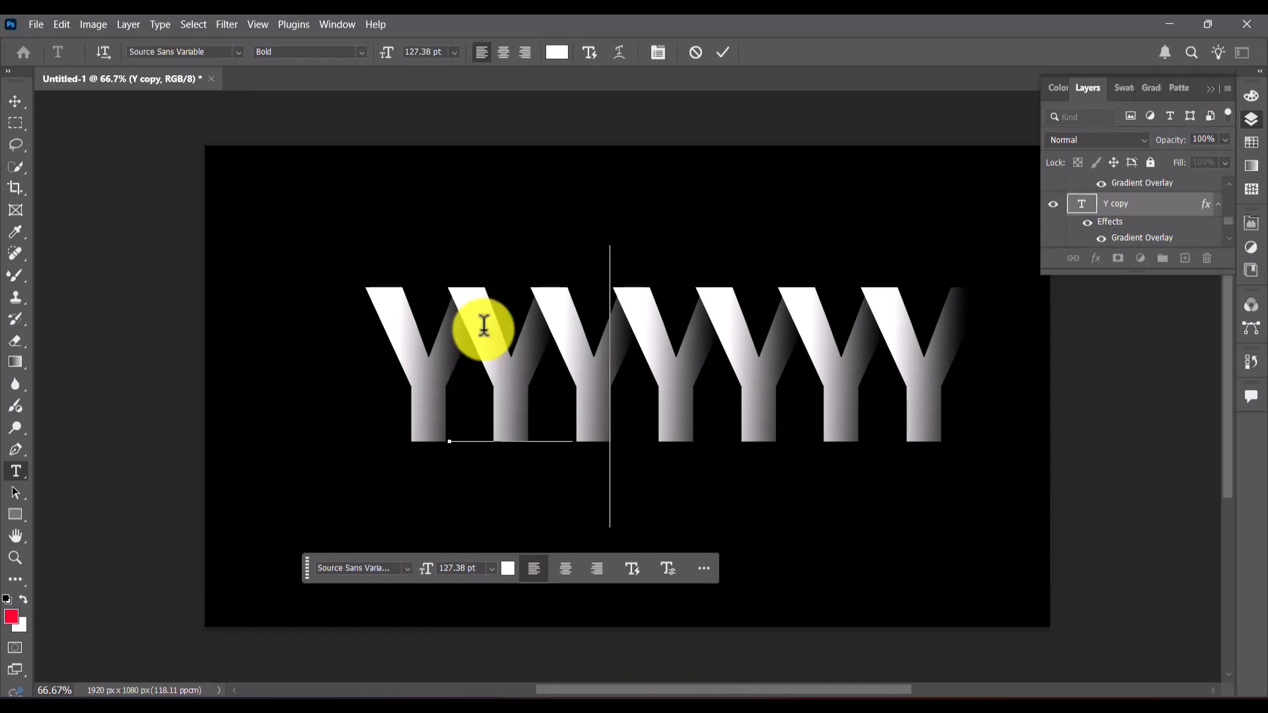
{"action": "key", "text": "ctrl+Return"}
{"action": "key", "text": "v"}
Replace the third letter in the row with U.
{"action": "left_click", "coordinate": [540, 294]}
{"action": "double_click", "coordinate": [539, 296]}
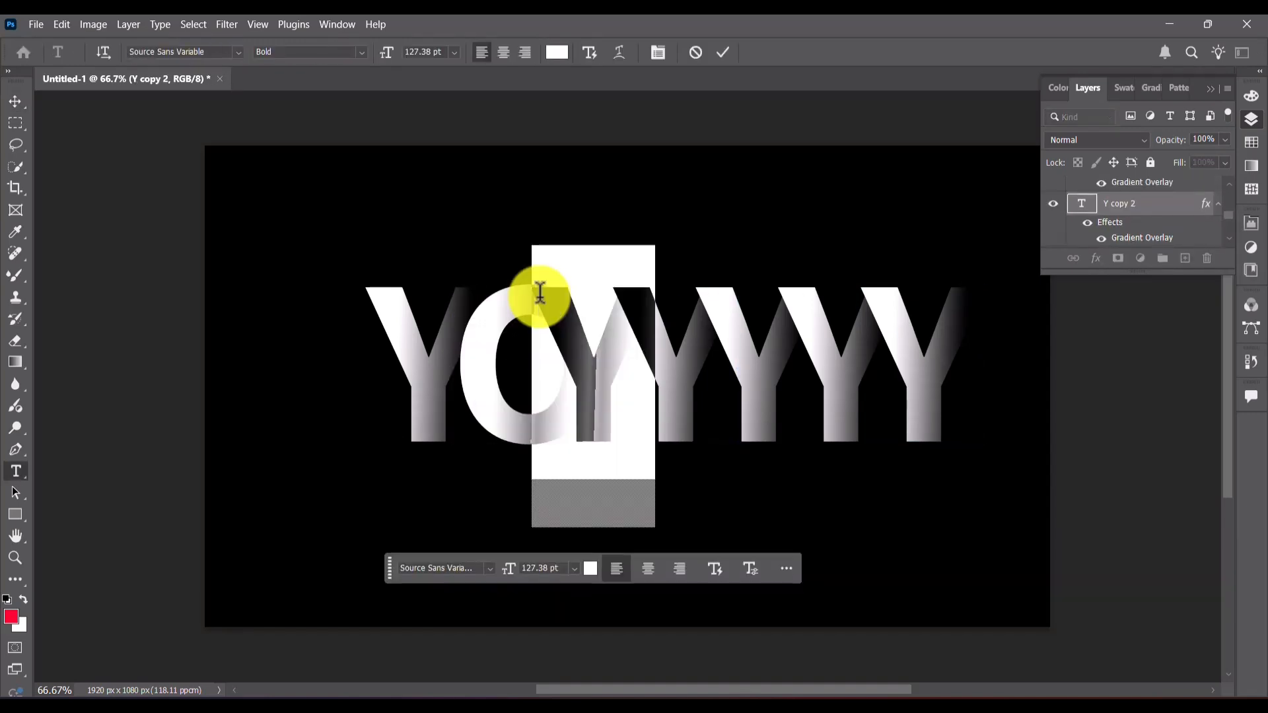
{"action": "type", "text": "U"}
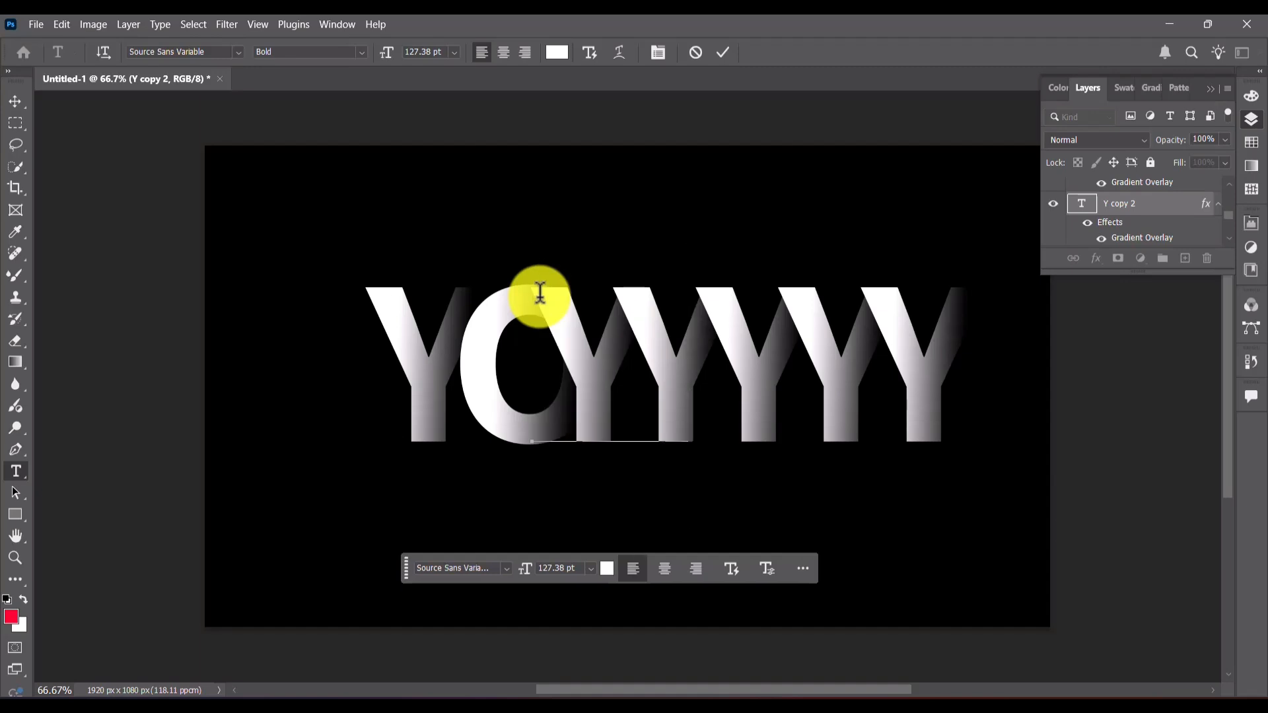
{"action": "key", "text": "ctrl+Return"}
{"action": "key", "text": "v"}
Replace the fourth letter in the row with T.
{"action": "double_click", "coordinate": [672, 383]}
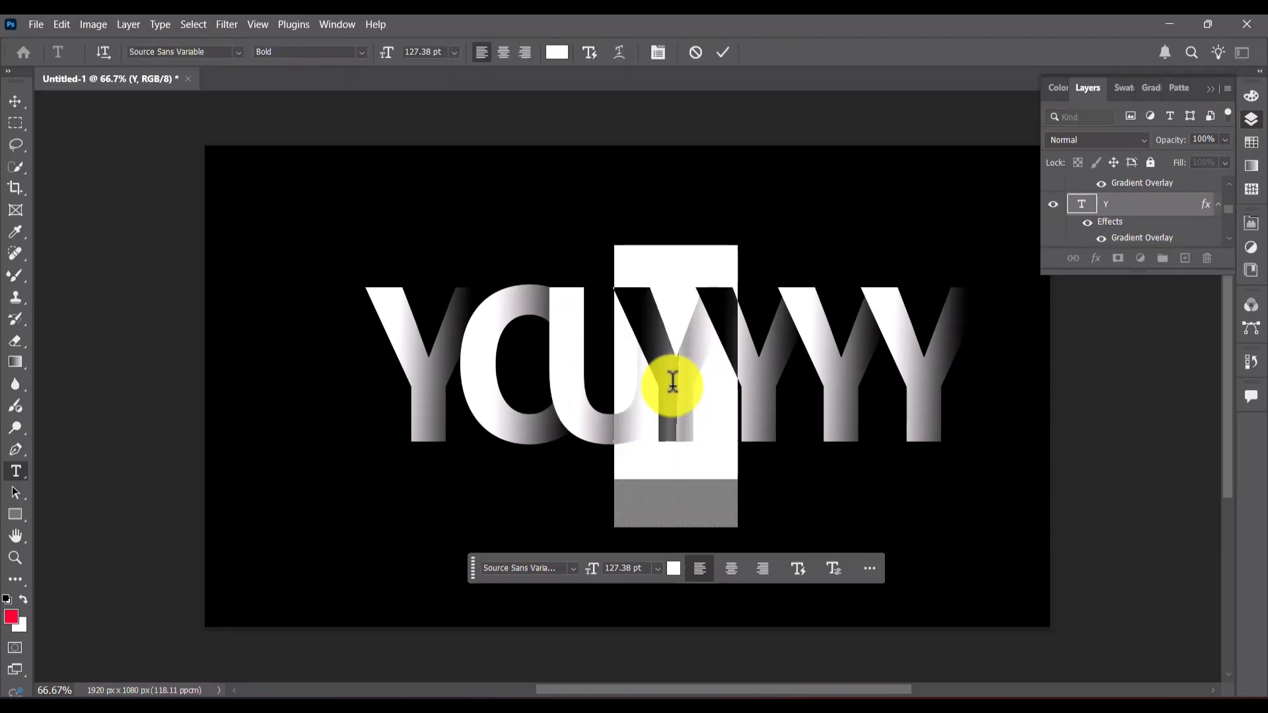
{"action": "type", "text": "T"}
{"action": "key", "text": "ctrl+Return"}
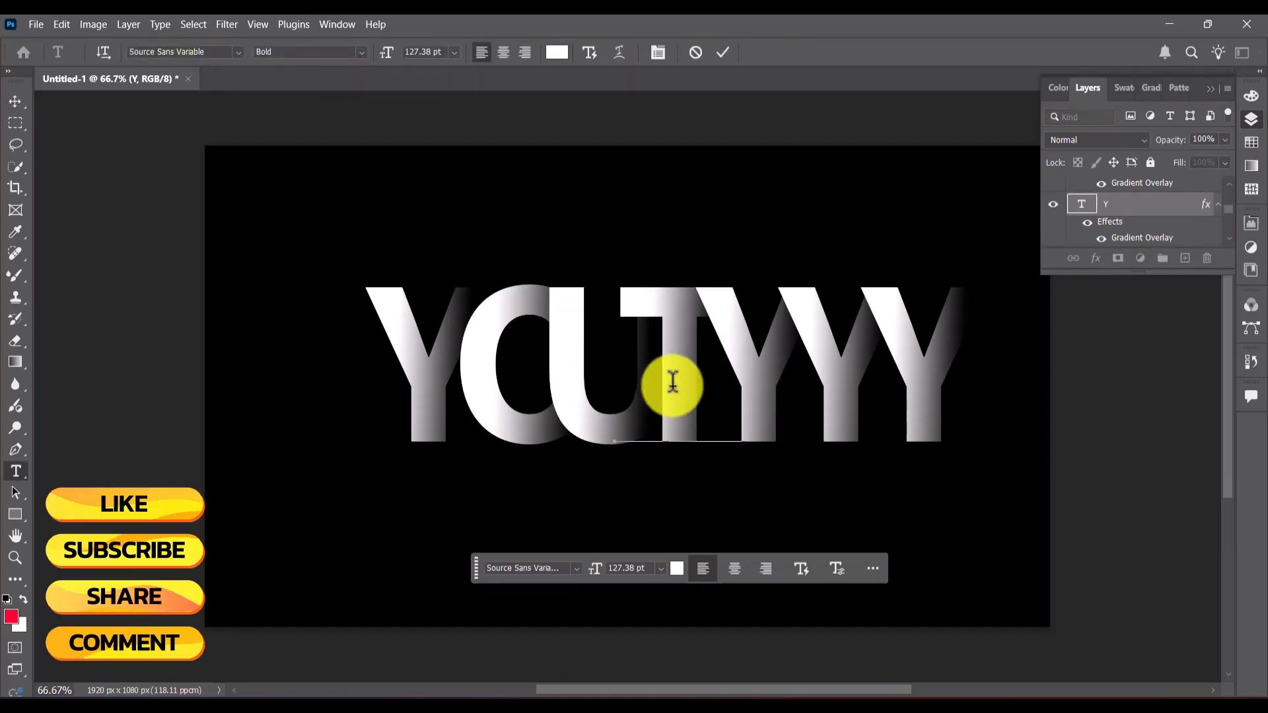
{"action": "key", "text": "v"}
Replace the fifth letter in the row with U.
{"action": "double_click", "coordinate": [767, 362]}
{"action": "double_click", "coordinate": [767, 362]}
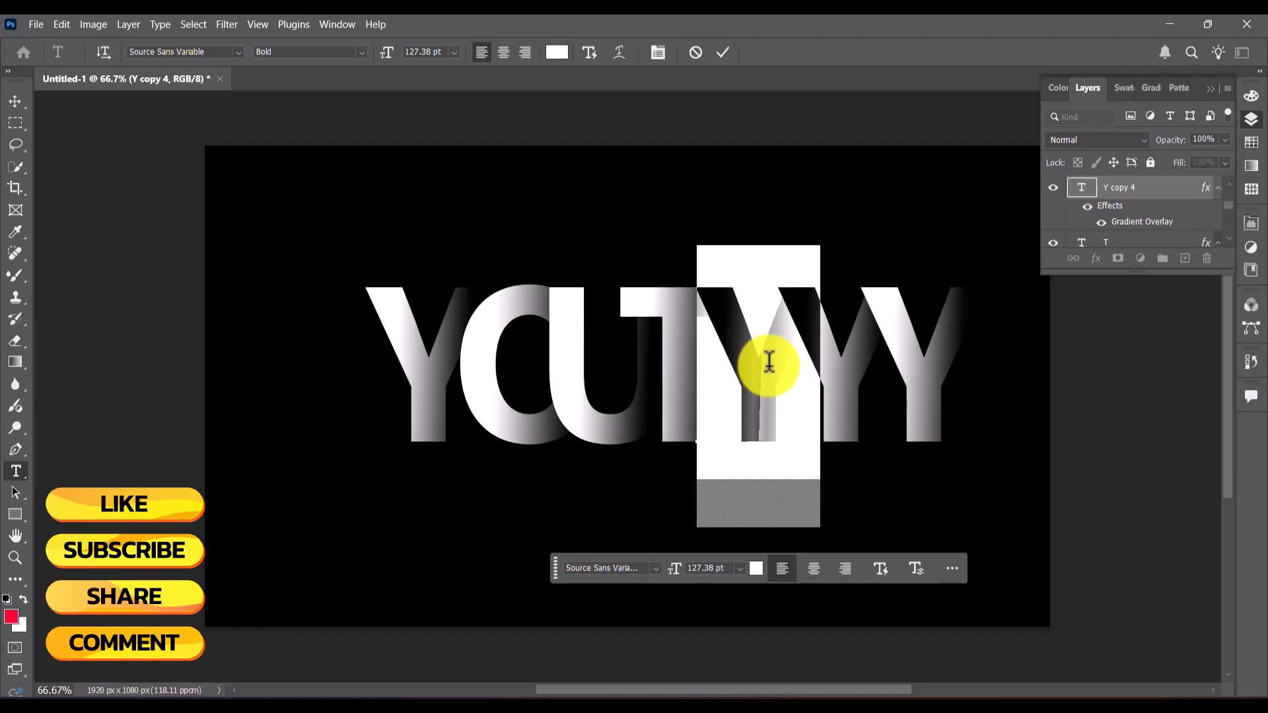
{"action": "type", "text": "U"}
{"action": "key", "text": "ctrl+Return"}
{"action": "key", "text": "v"}
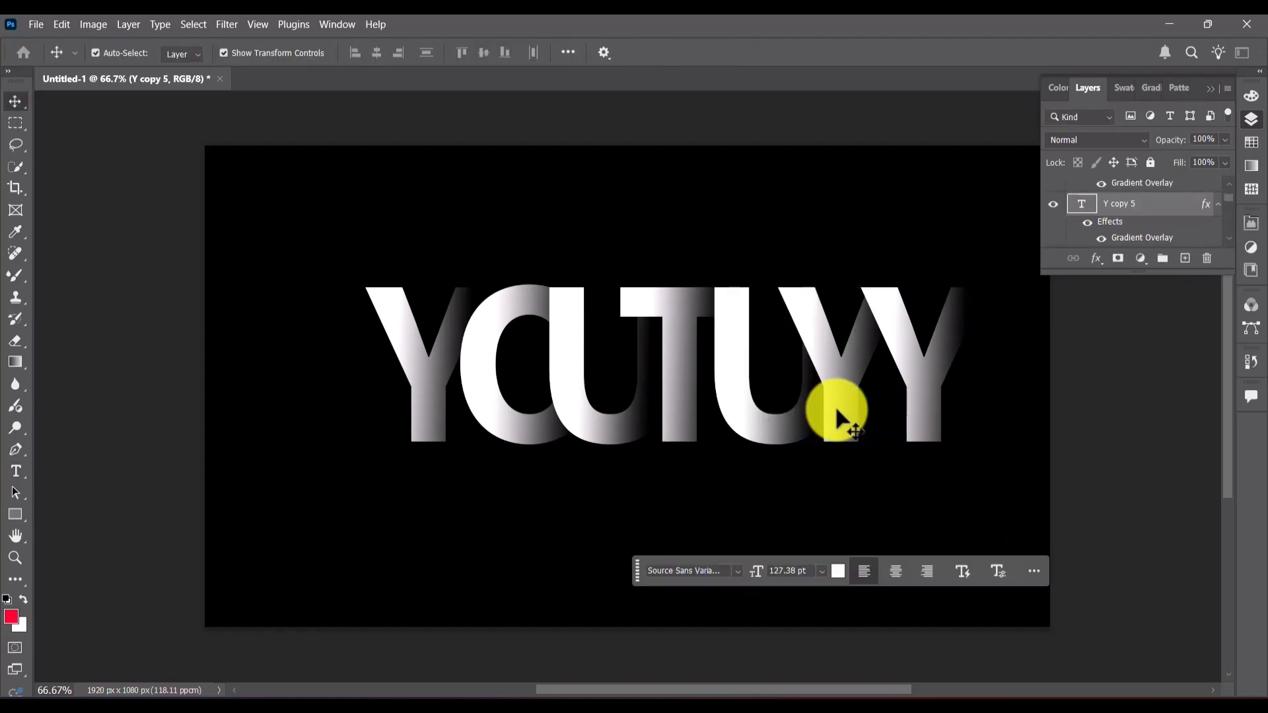
Replace the sixth letter in the row with B.
{"action": "double_click", "coordinate": [836, 405]}
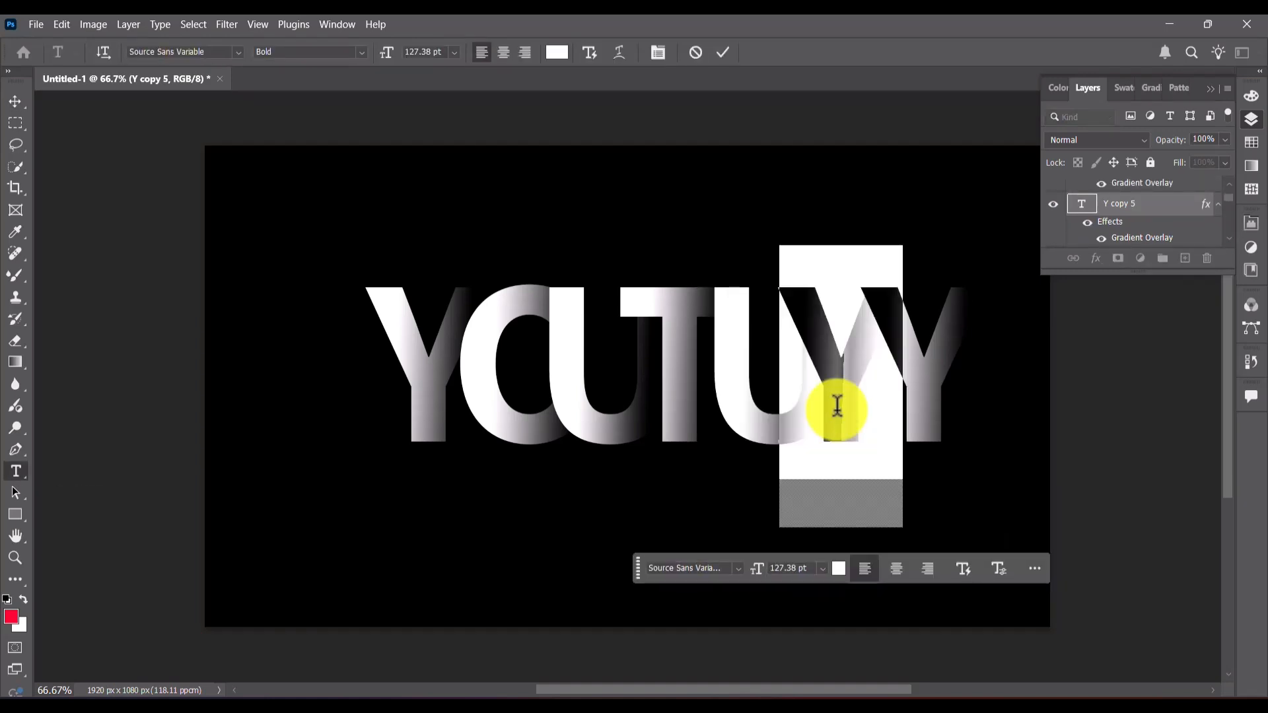
{"action": "type", "text": "B"}
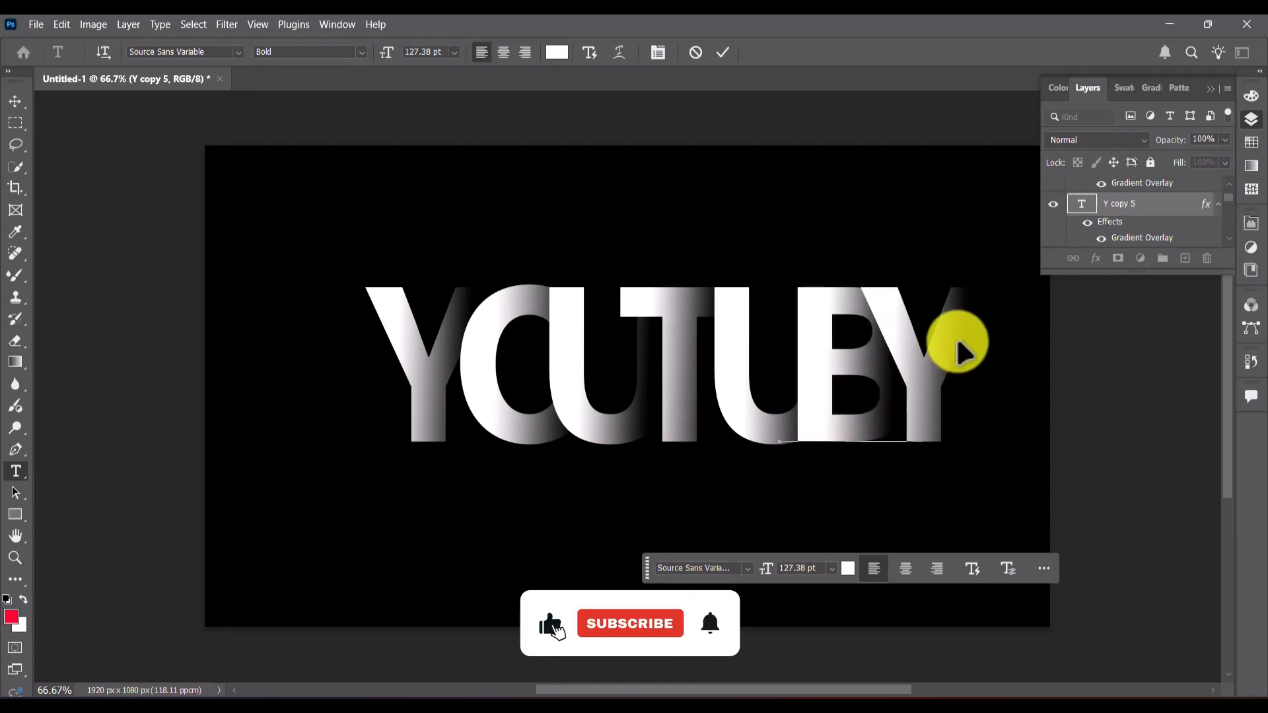
{"action": "key", "text": "ctrl+Return"}
{"action": "key", "text": "v"}
Replace the last letter in the row with E.
{"action": "double_click", "coordinate": [957, 338]}
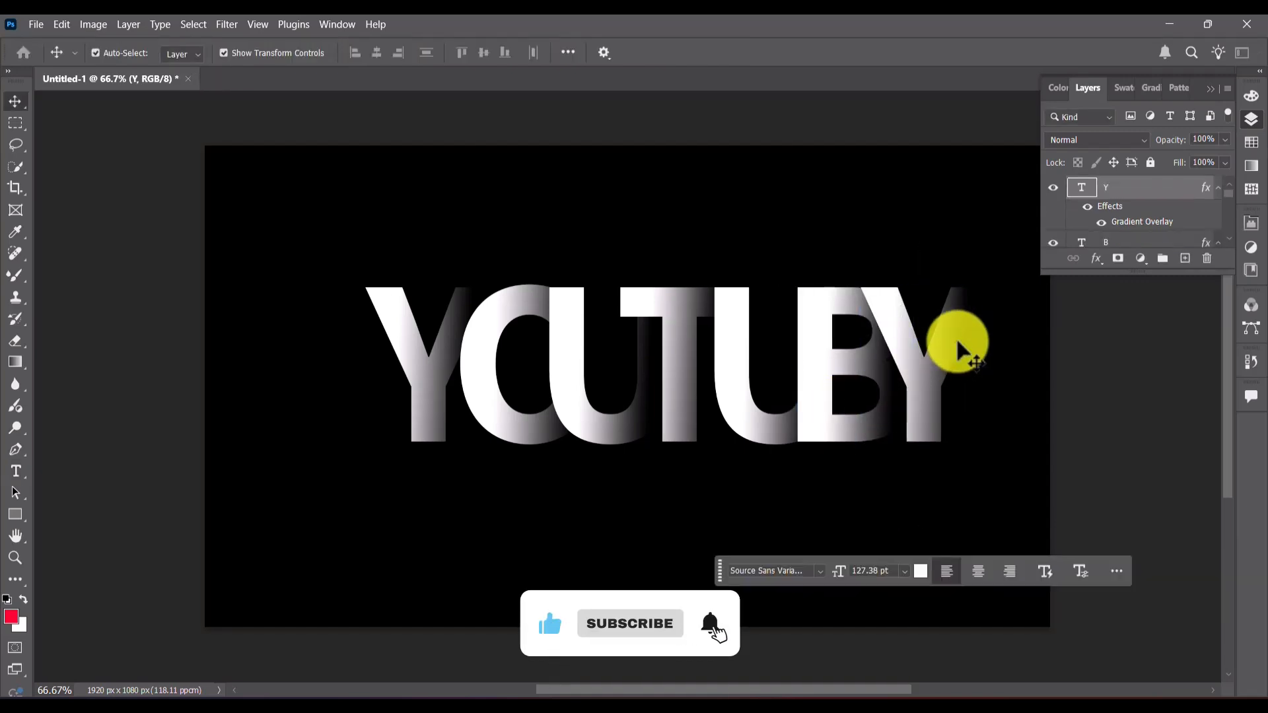
{"action": "type", "text": "E"}
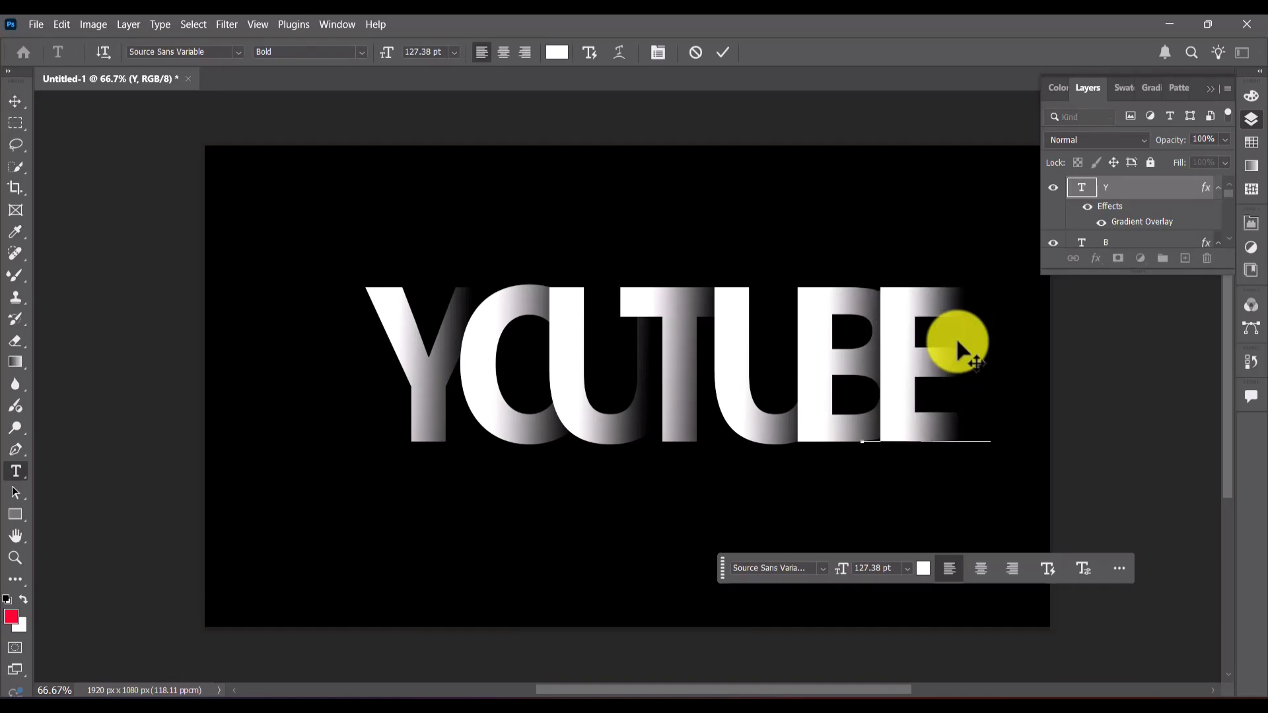
{"action": "key", "text": "ctrl+Return"}
{"action": "key", "text": "v"}
Select all seven letter layers, from E down to Y, and convert them into one smart object.
{"action": "left_click_drag", "start_coordinate": [1162, 321], "coordinate": [1157, 533]}
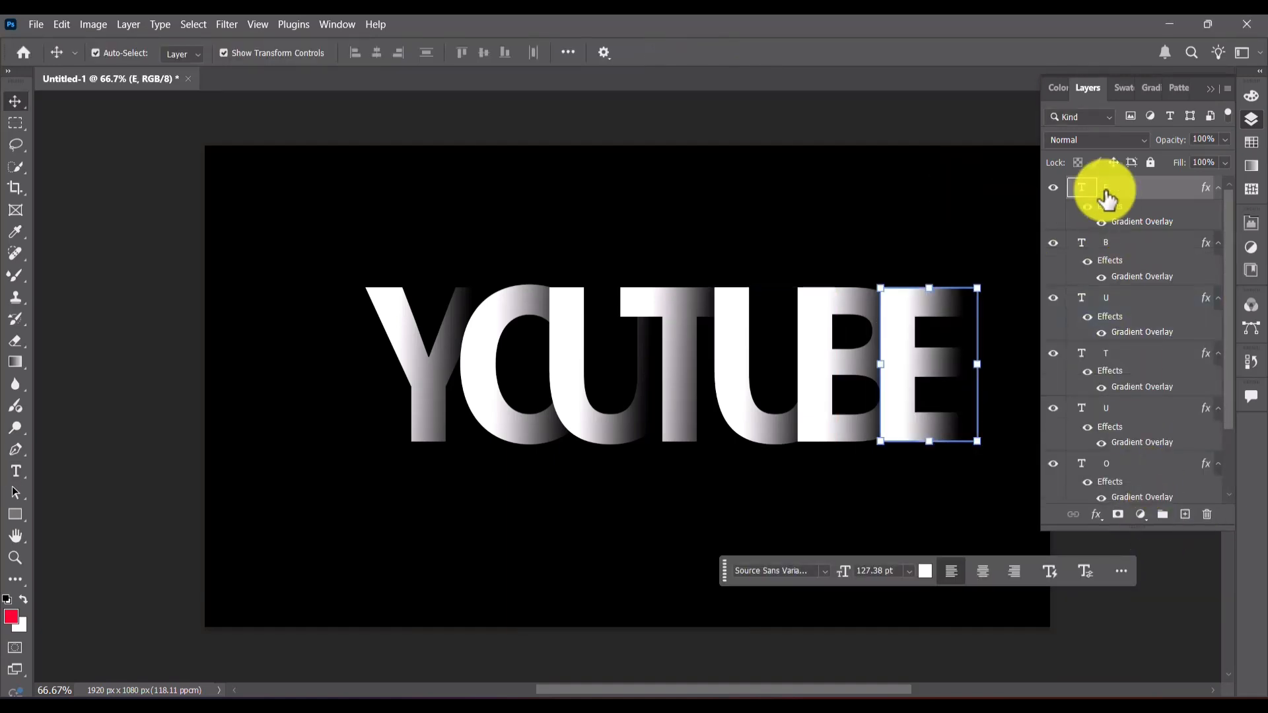
{"action": "left_click_drag", "start_coordinate": [1105, 196], "coordinate": [1128, 444]}
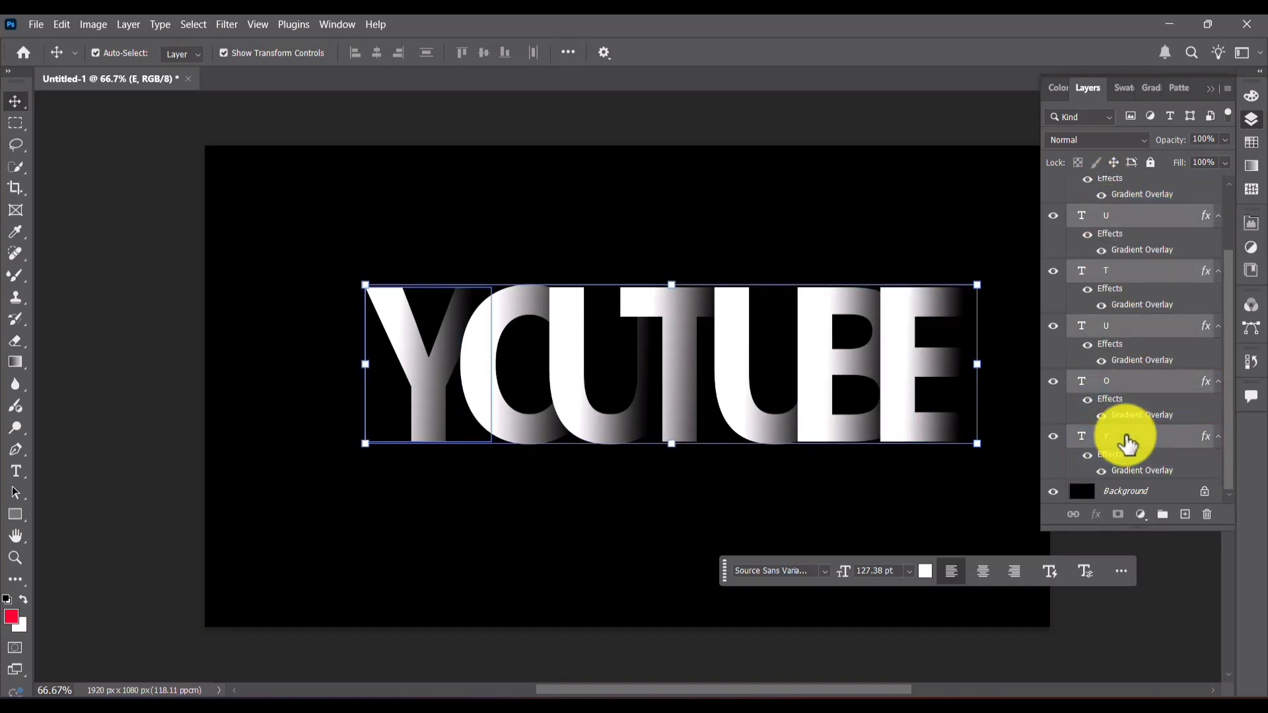
{"action": "right_click", "coordinate": [1127, 444]}
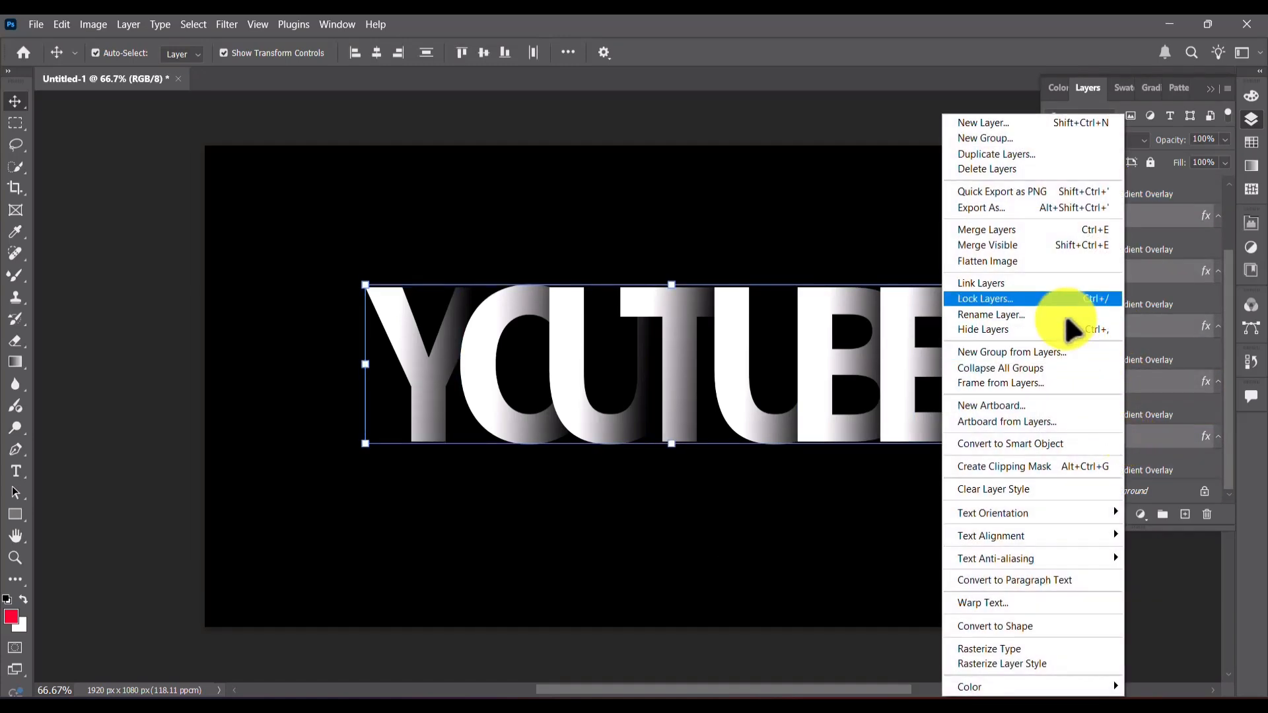
{"action": "left_click", "coordinate": [1041, 444]}
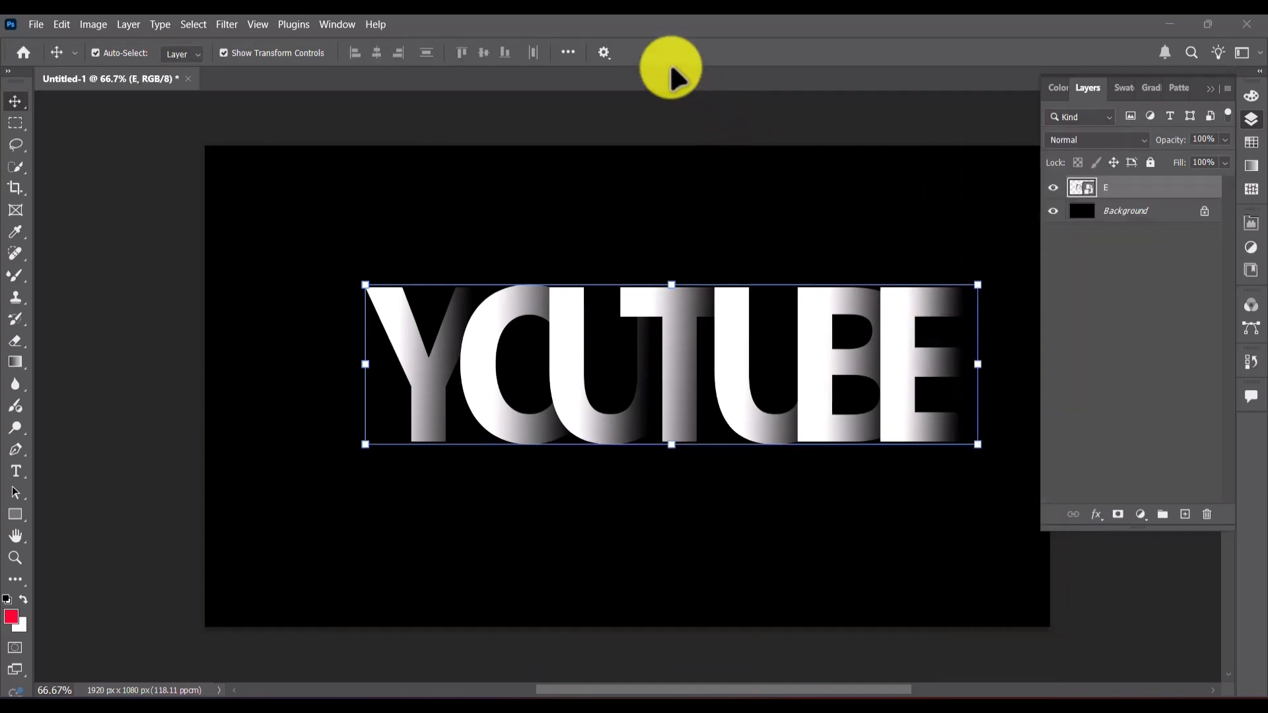
Scale the YOUTUBE smart object down to about 86% and centre it on the canvas.
{"action": "left_click", "coordinate": [1211, 87]}
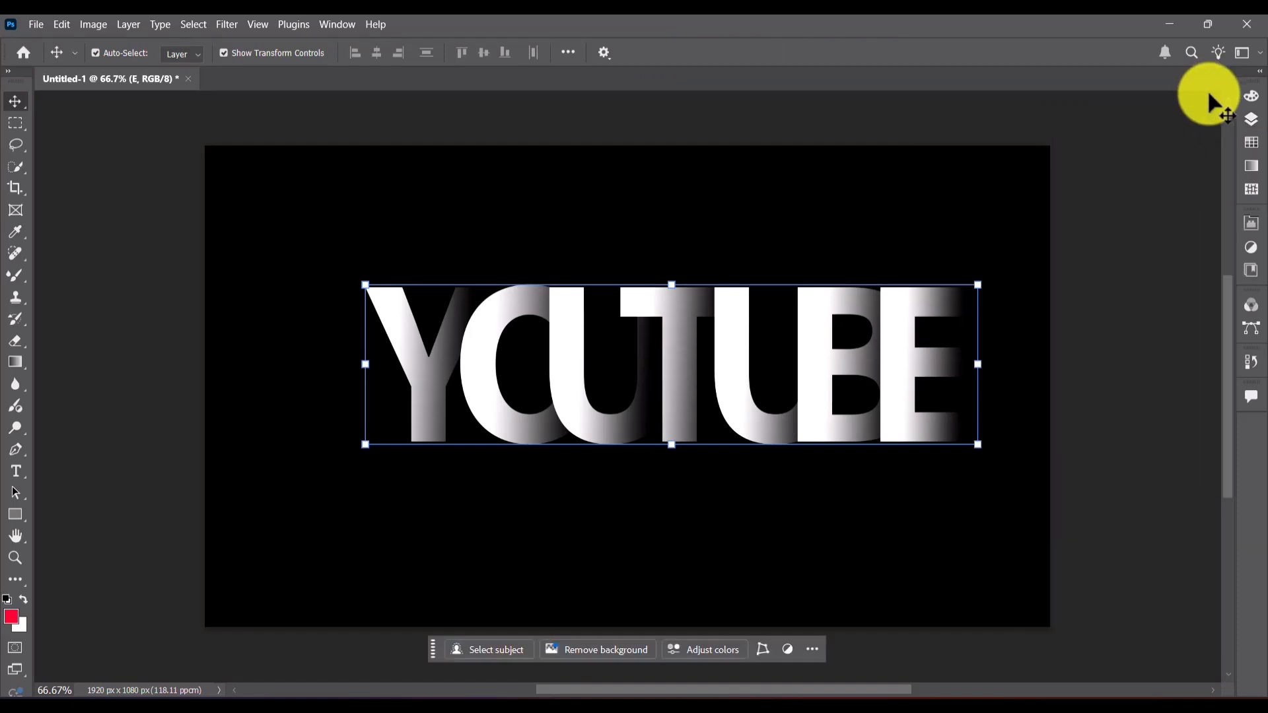
{"action": "left_click_drag", "start_coordinate": [977, 286], "coordinate": [891, 307]}
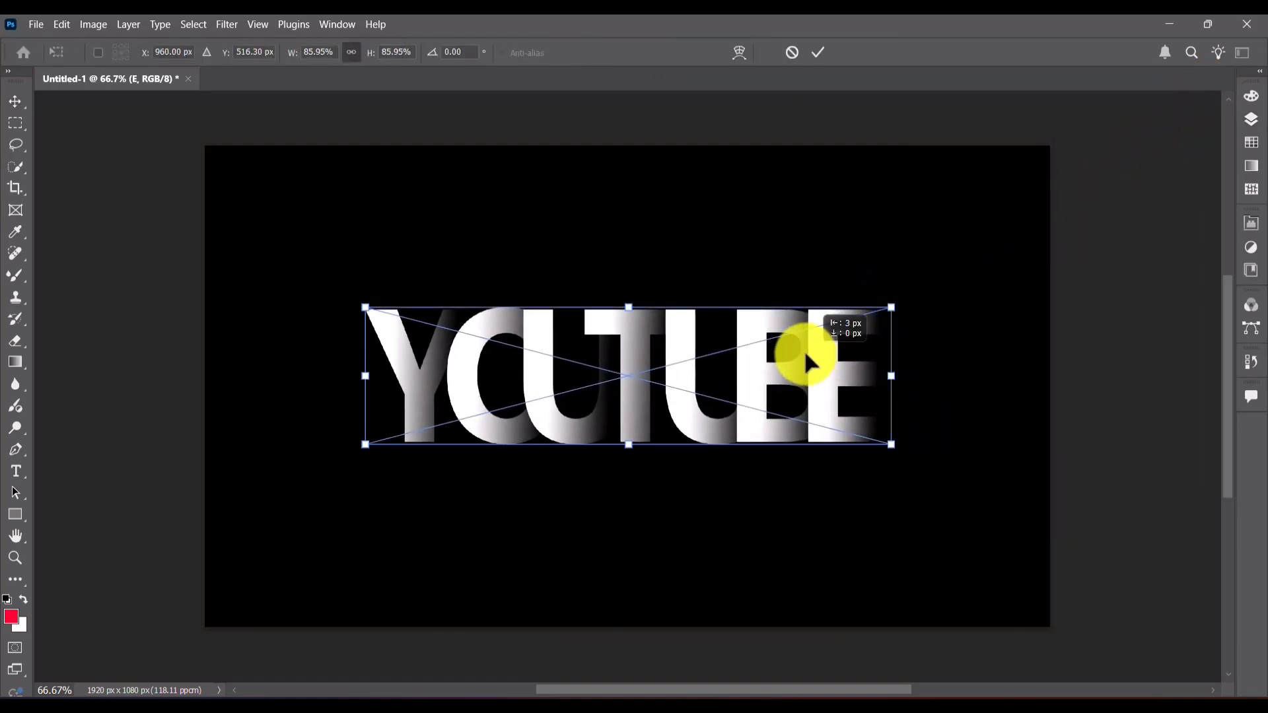
{"action": "mouse_move", "coordinate": [806, 357]}
{"action": "left_mouse_down"}
{"action": "mouse_move", "coordinate": [789, 356]}
{"action": "mouse_move", "coordinate": [795, 374]}
{"action": "mouse_move", "coordinate": [813, 373]}
{"action": "left_mouse_up"}
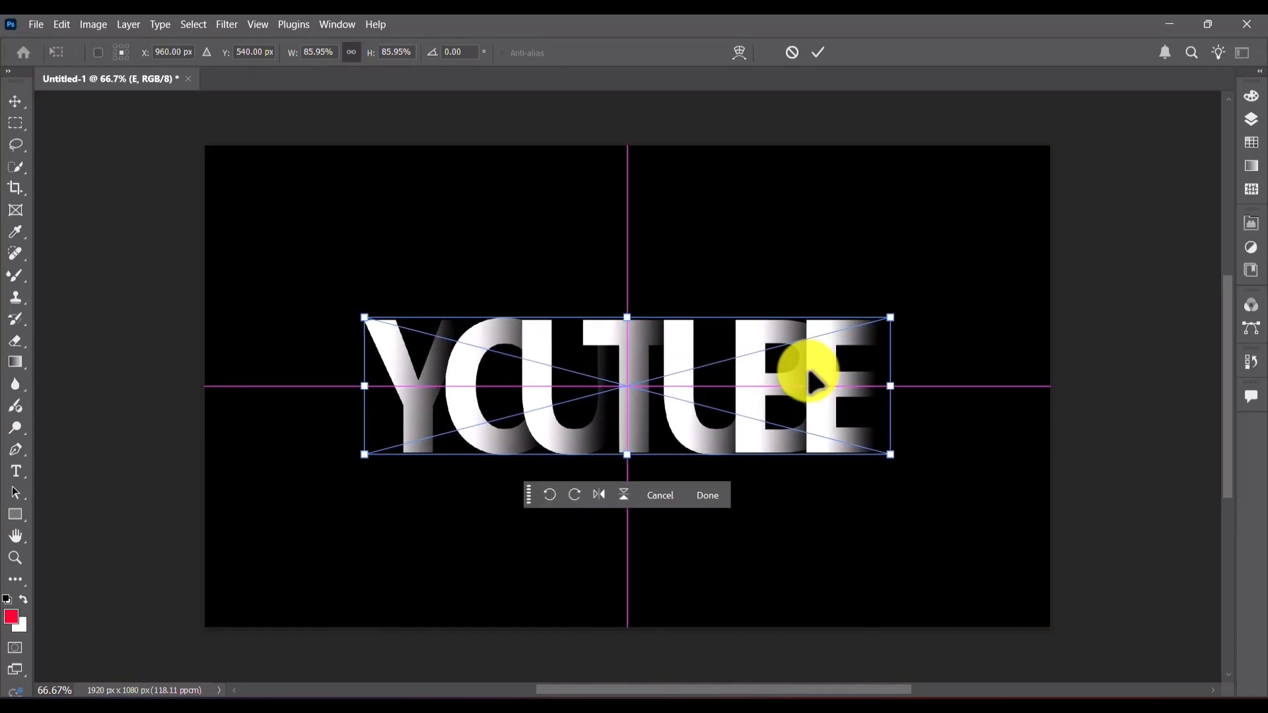
{"action": "left_click", "coordinate": [708, 495]}
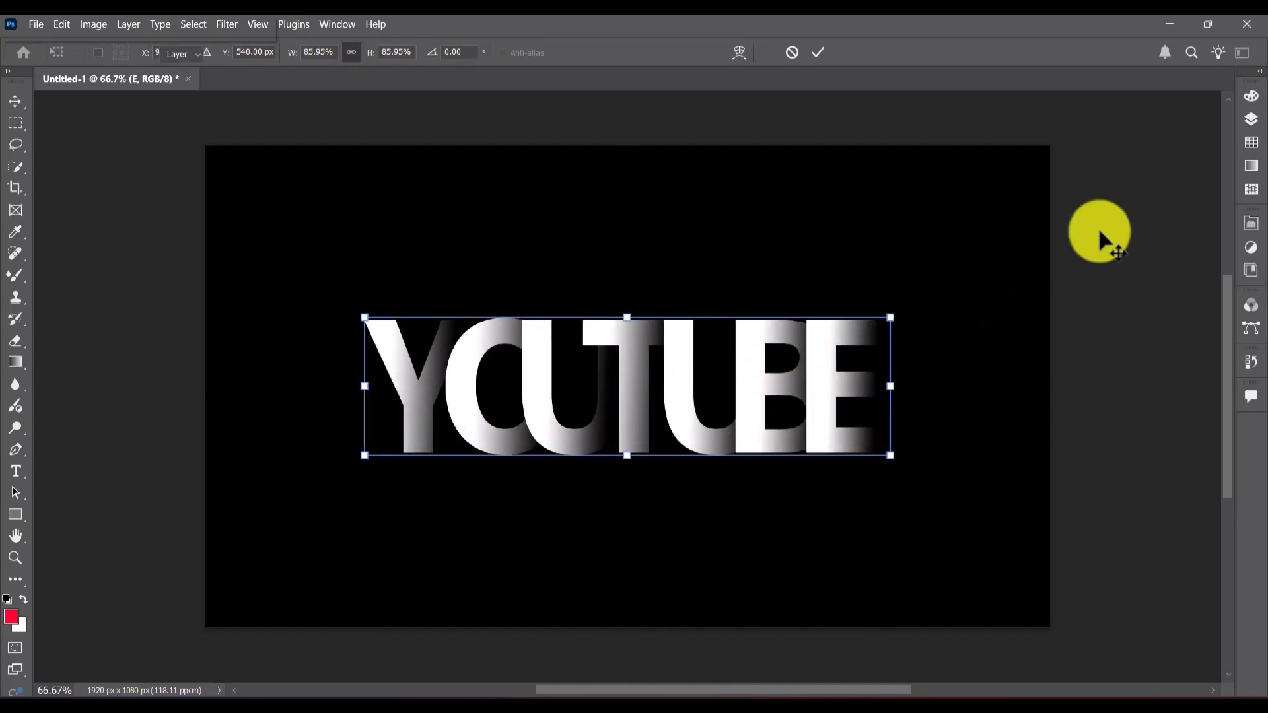
Duplicate the YOUTUBE smart object layer.
{"action": "left_click", "coordinate": [1251, 120]}
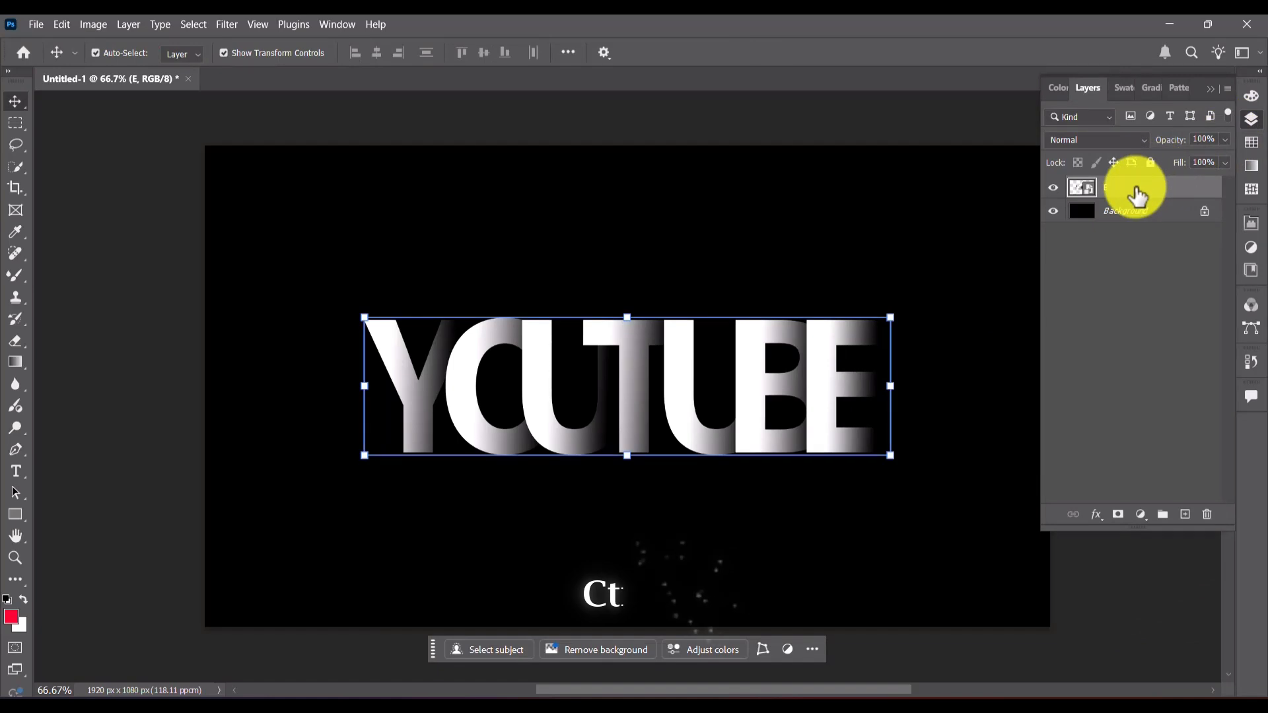
{"action": "key", "text": "ctrl+j"}
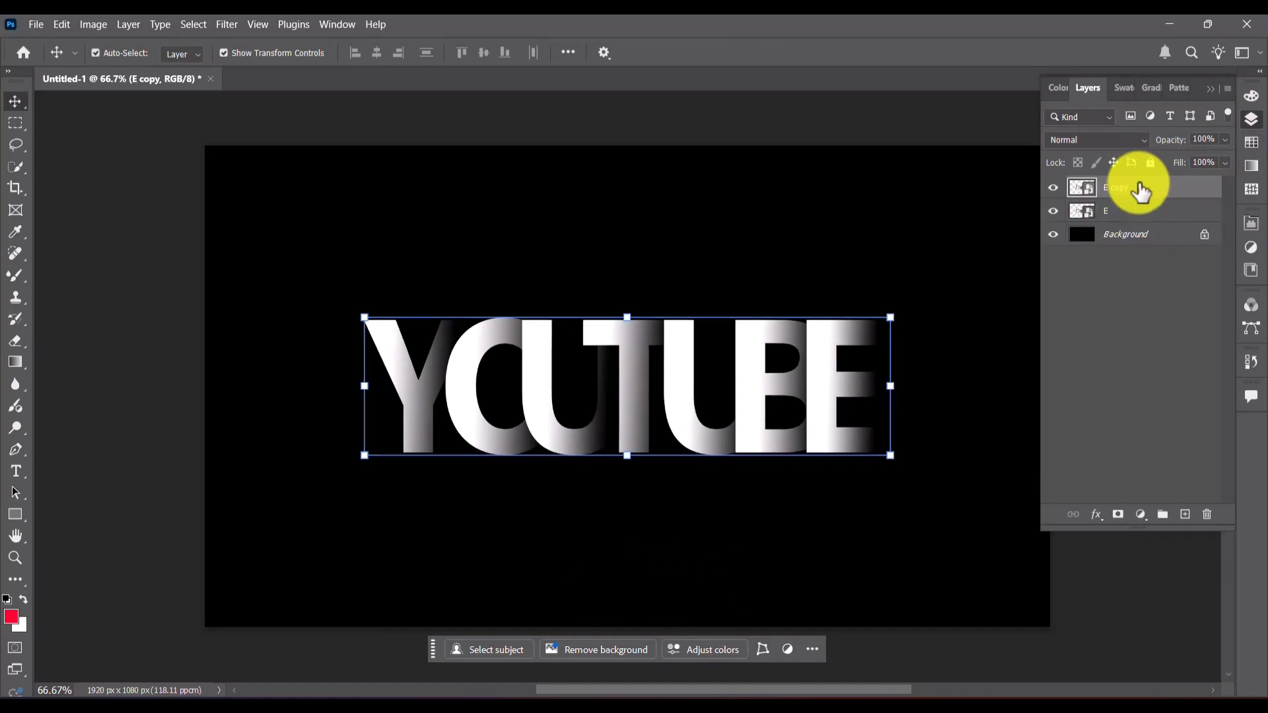
{"action": "left_click", "coordinate": [1208, 91]}
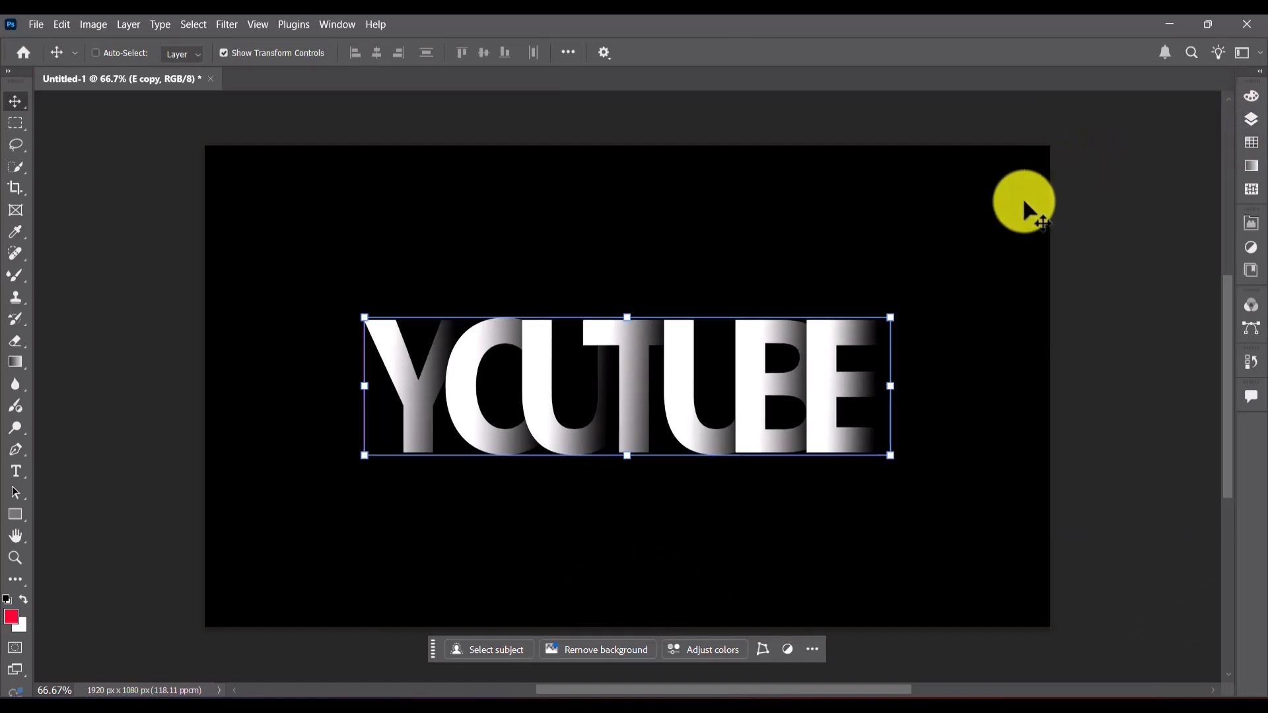
Flip the duplicated text vertically and move it straight down so it mirrors the word from its baseline.
{"action": "key", "text": "ctrl+t"}
{"action": "right_click", "coordinate": [746, 368]}
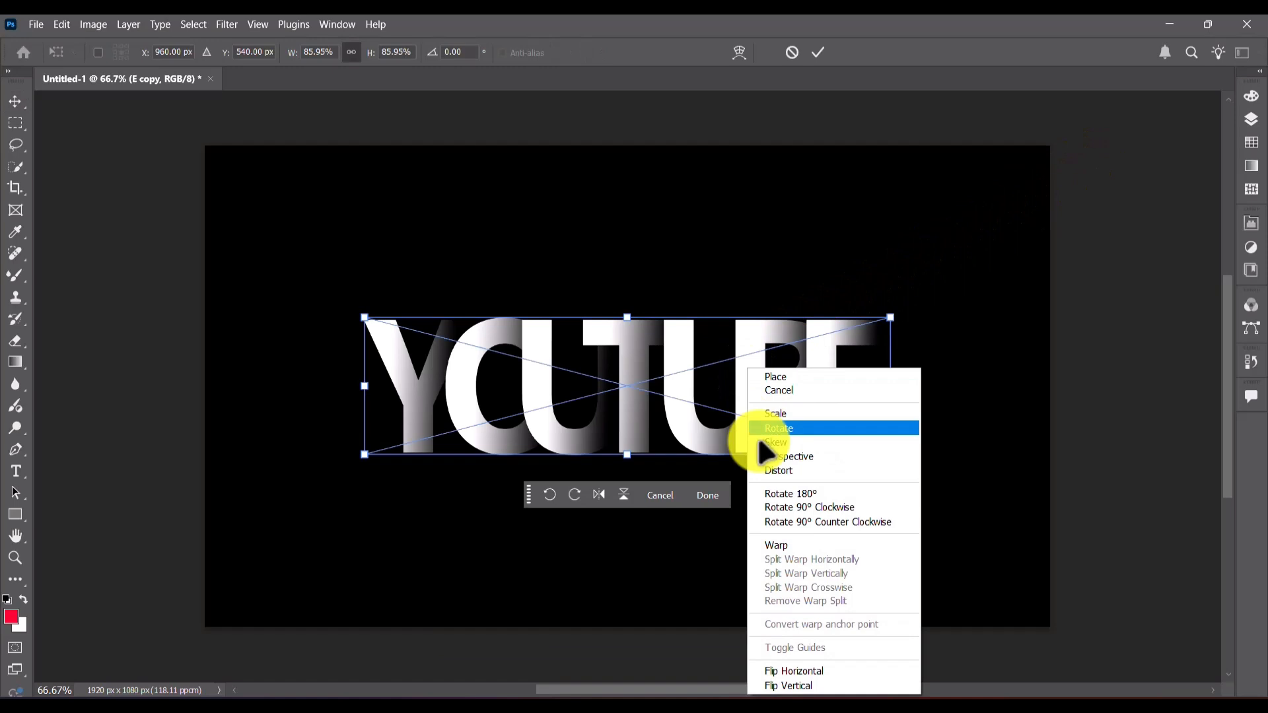
{"action": "left_click", "coordinate": [796, 684]}
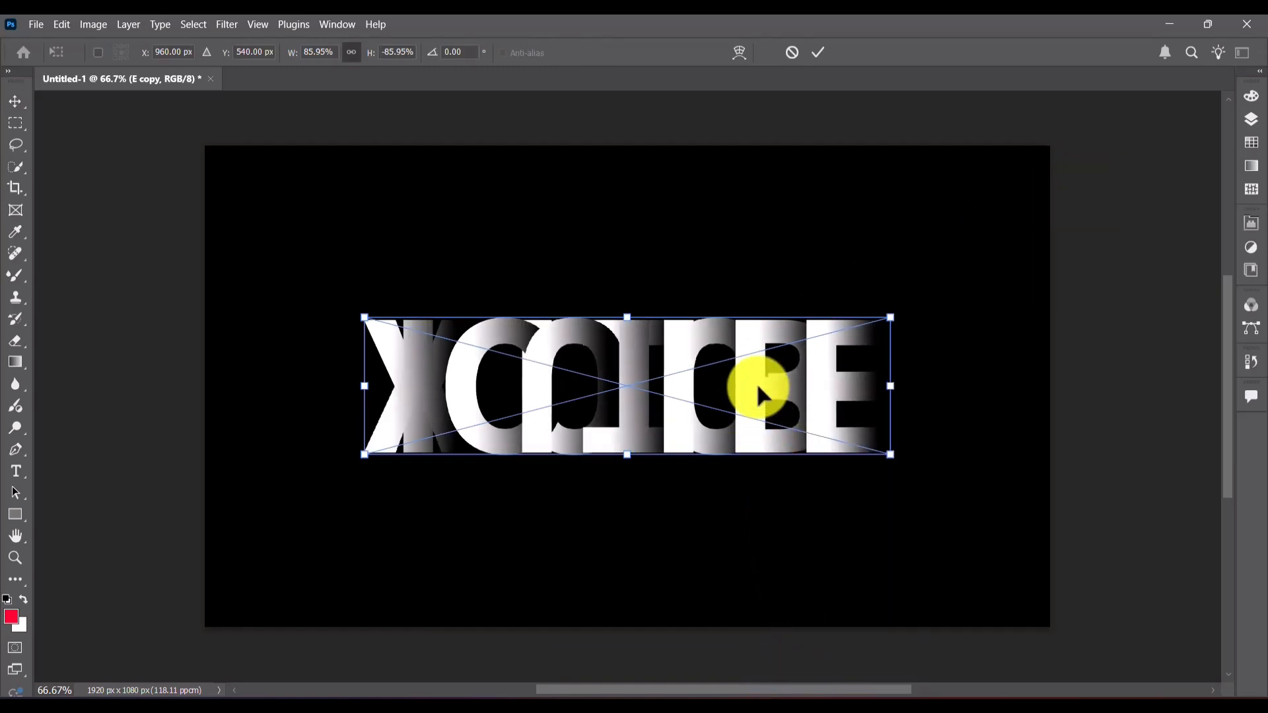
{"action": "left_click_drag", "start_coordinate": [757, 384], "coordinate": [777, 519]}
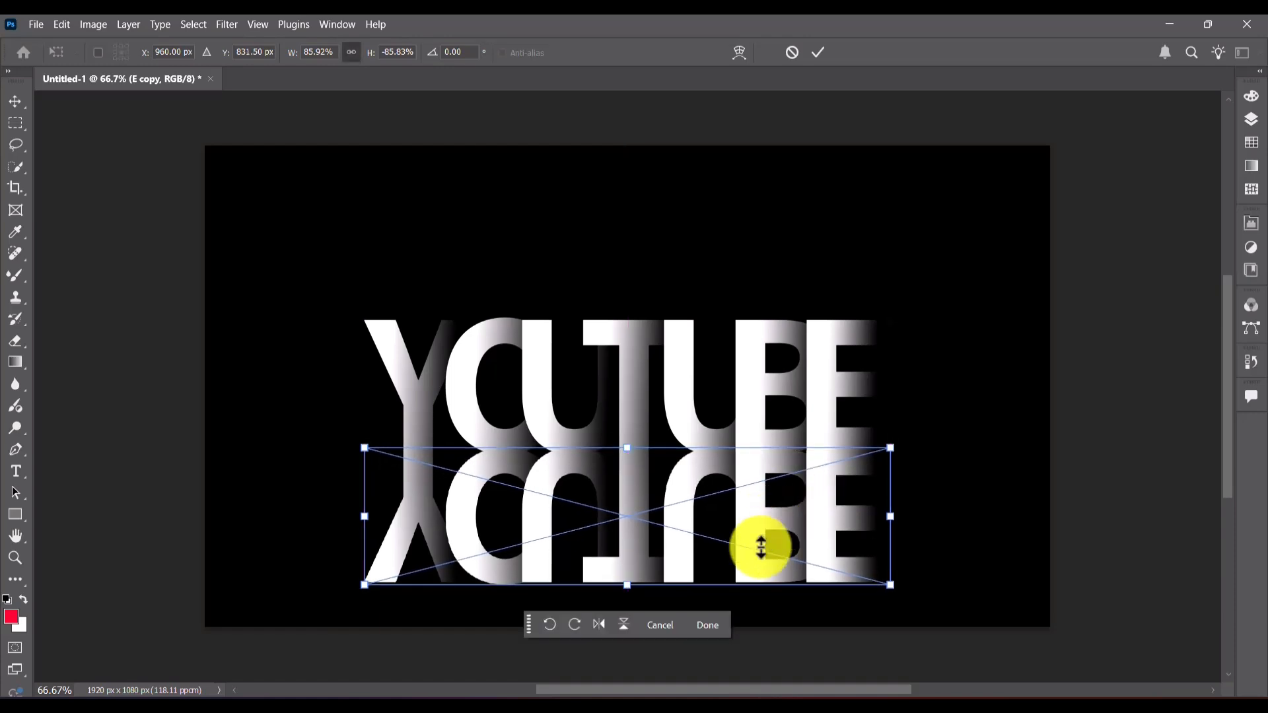
{"action": "left_click", "coordinate": [721, 626]}
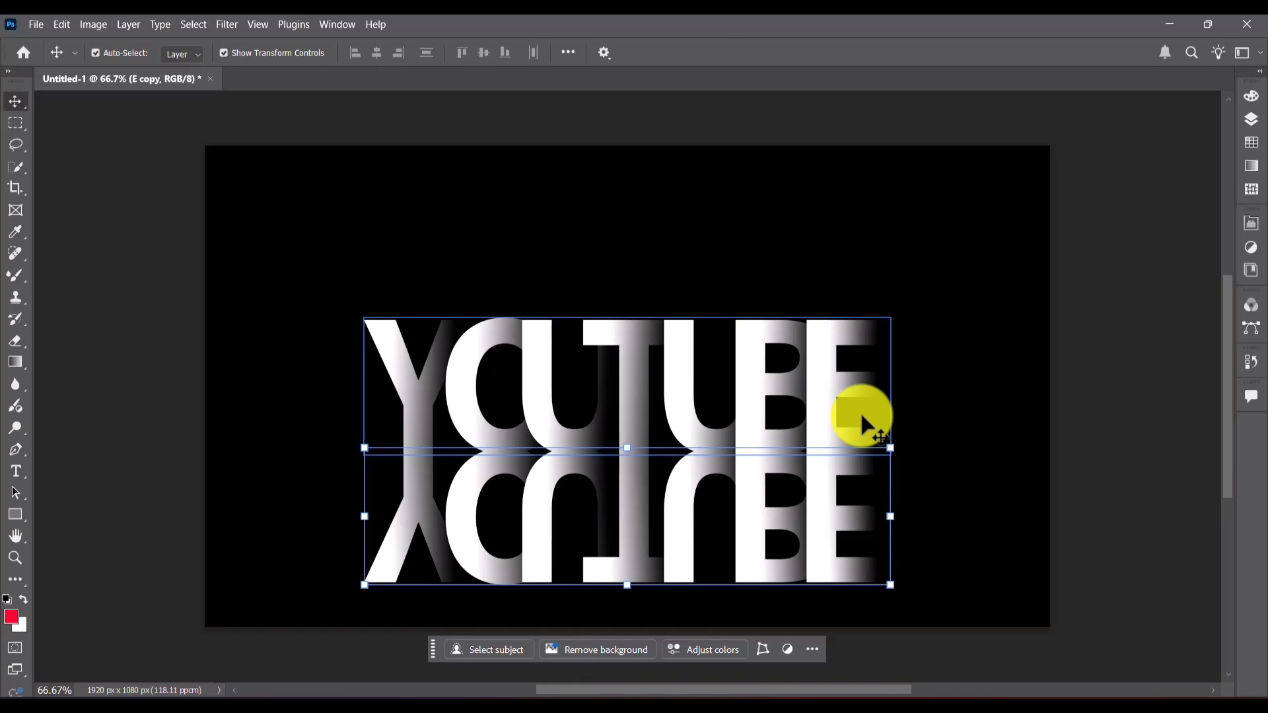
Select the flipped text copy and set up the Gradient tool with a black-to-white linear gradient.
{"action": "key", "text": "g"}
{"action": "left_click", "coordinate": [1251, 121]}
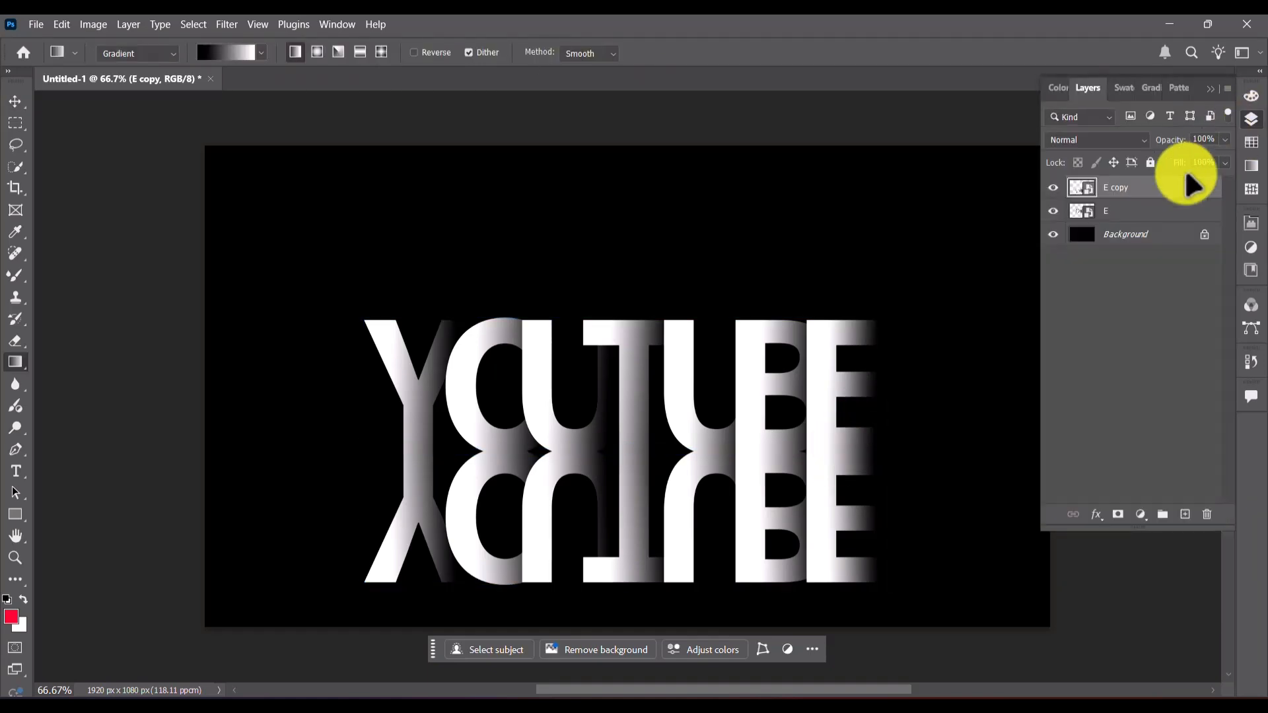
{"action": "left_click", "coordinate": [1141, 214]}
{"action": "key", "text": "v"}
{"action": "left_click", "coordinate": [811, 481]}
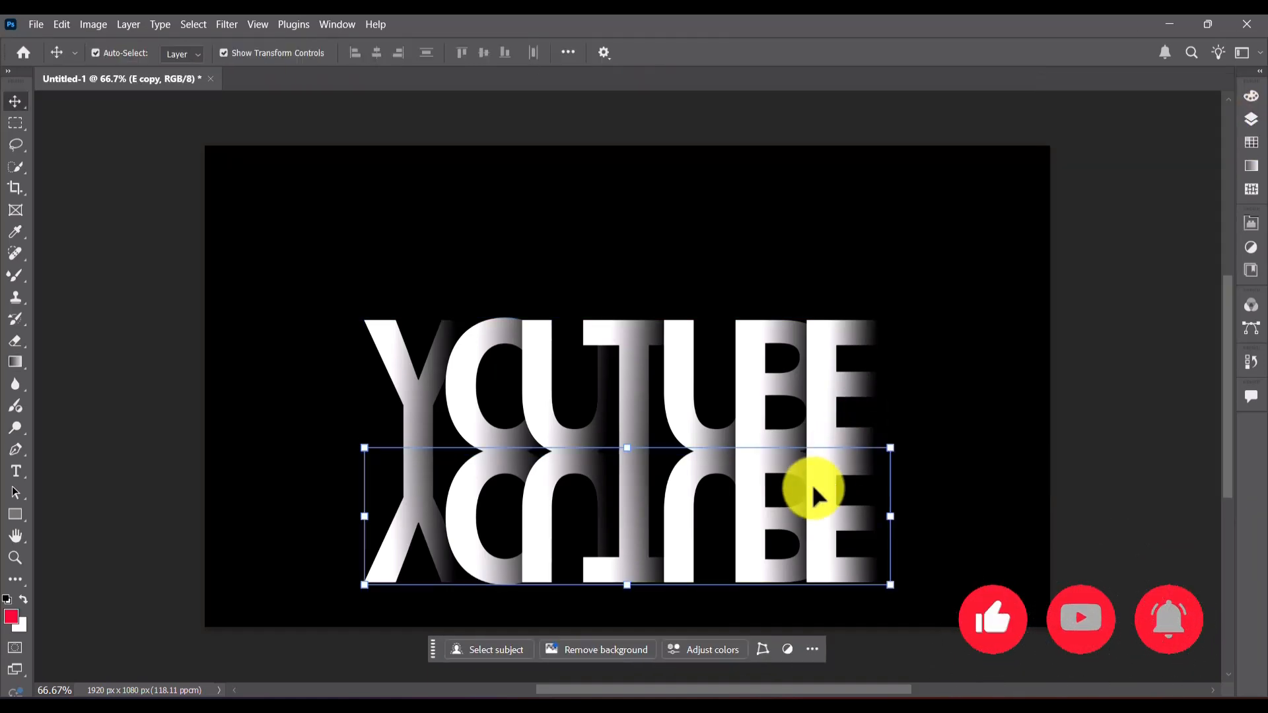
{"action": "left_click", "coordinate": [14, 362]}
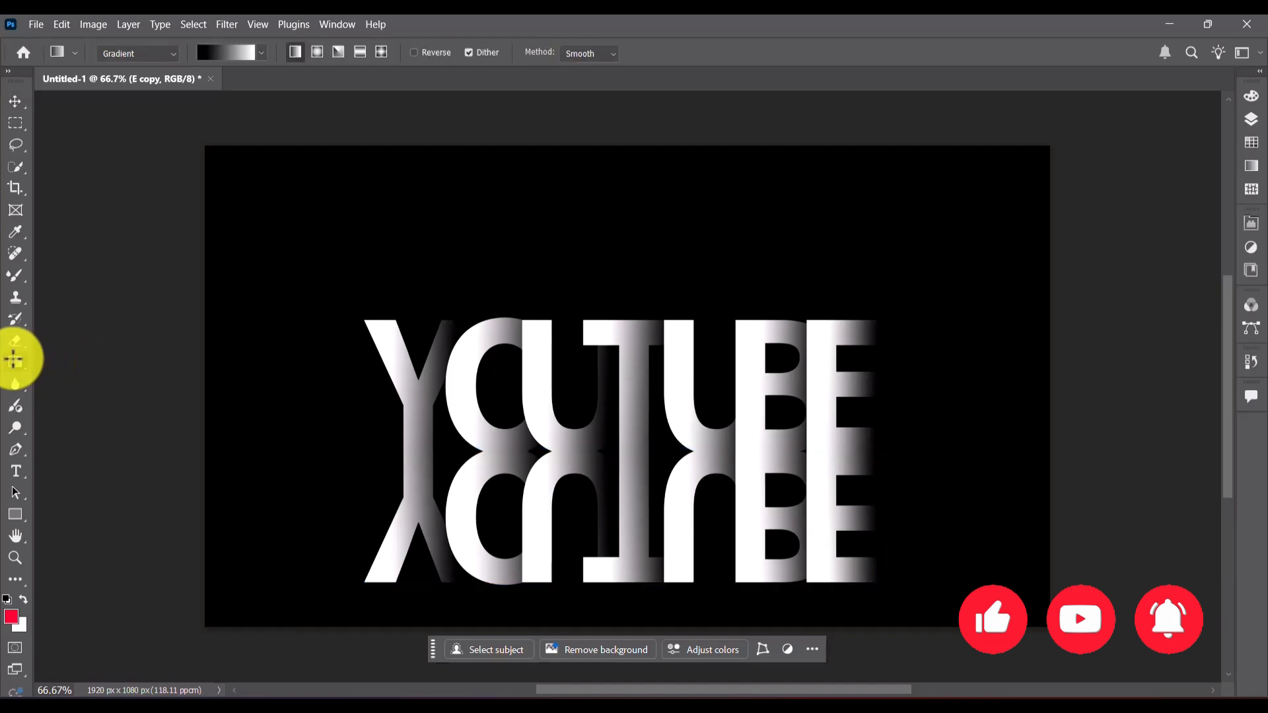
{"action": "left_click", "coordinate": [260, 55]}
{"action": "left_click", "coordinate": [259, 54]}
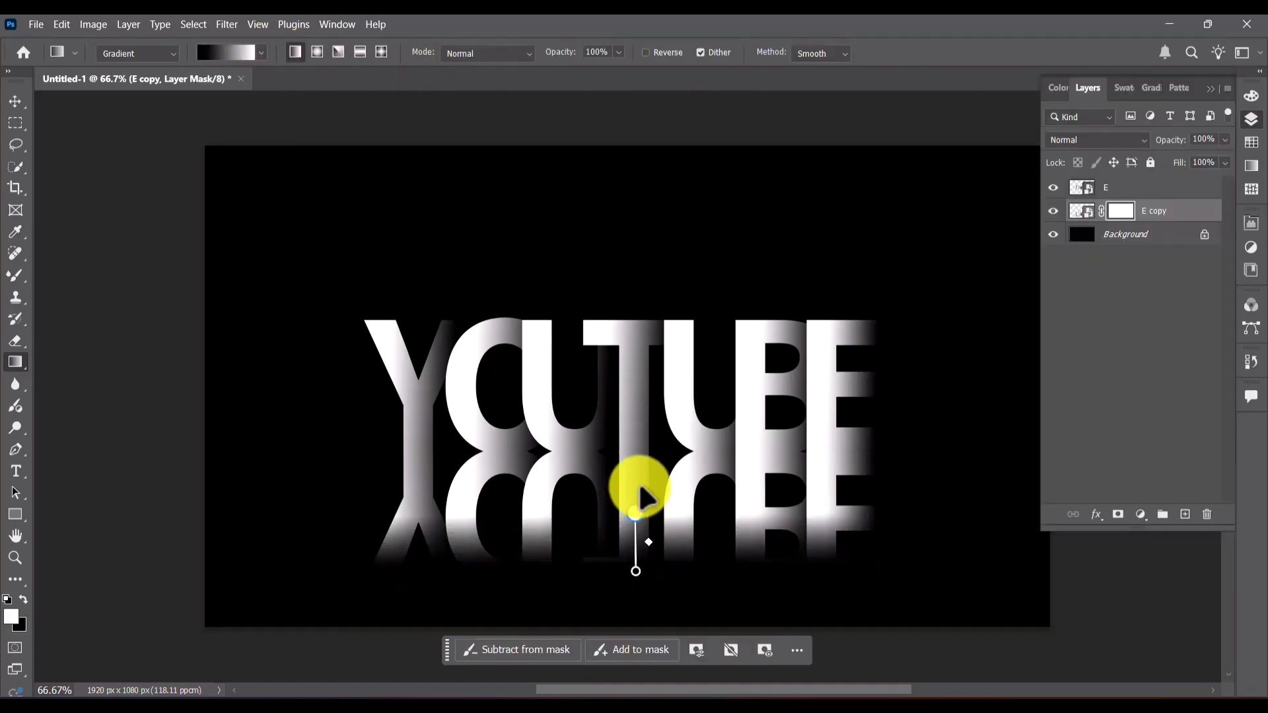
Stretch the gradient on the flipped copy's layer mask from mid-word to near the reflection's lower edge for a soft downward fade.
{"action": "left_click_drag", "start_coordinate": [637, 487], "coordinate": [639, 395]}
{"action": "mouse_move", "coordinate": [637, 567]}
{"action": "left_mouse_down"}
{"action": "mouse_move", "coordinate": [640, 583]}
{"action": "mouse_move", "coordinate": [644, 564]}
{"action": "left_mouse_up"}
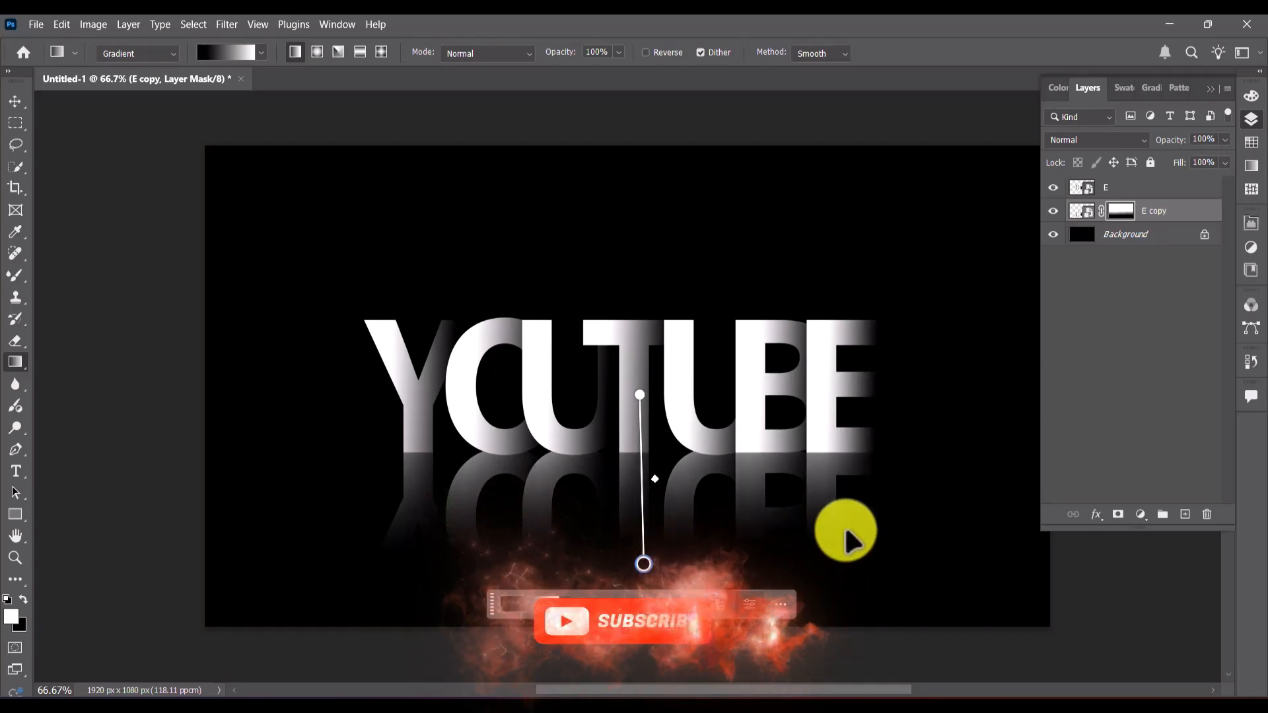
{"action": "left_click_drag", "start_coordinate": [640, 563], "coordinate": [640, 568]}
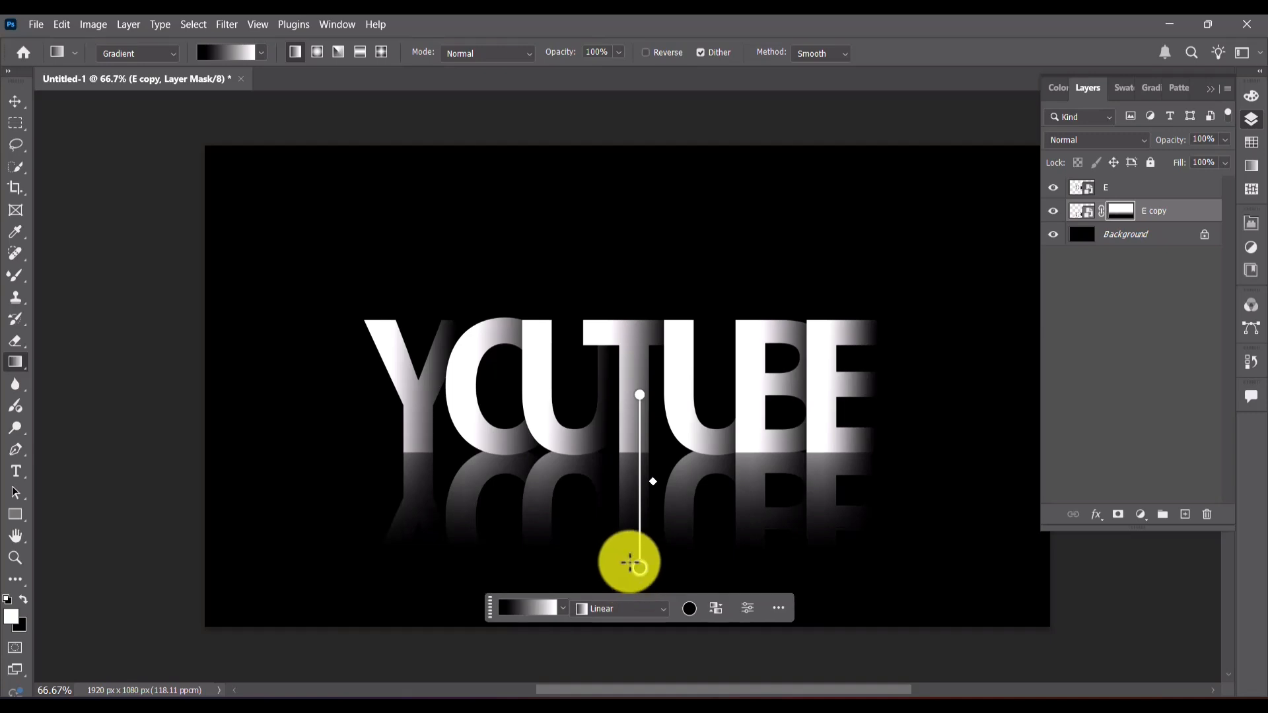
{"action": "left_click", "coordinate": [15, 101]}
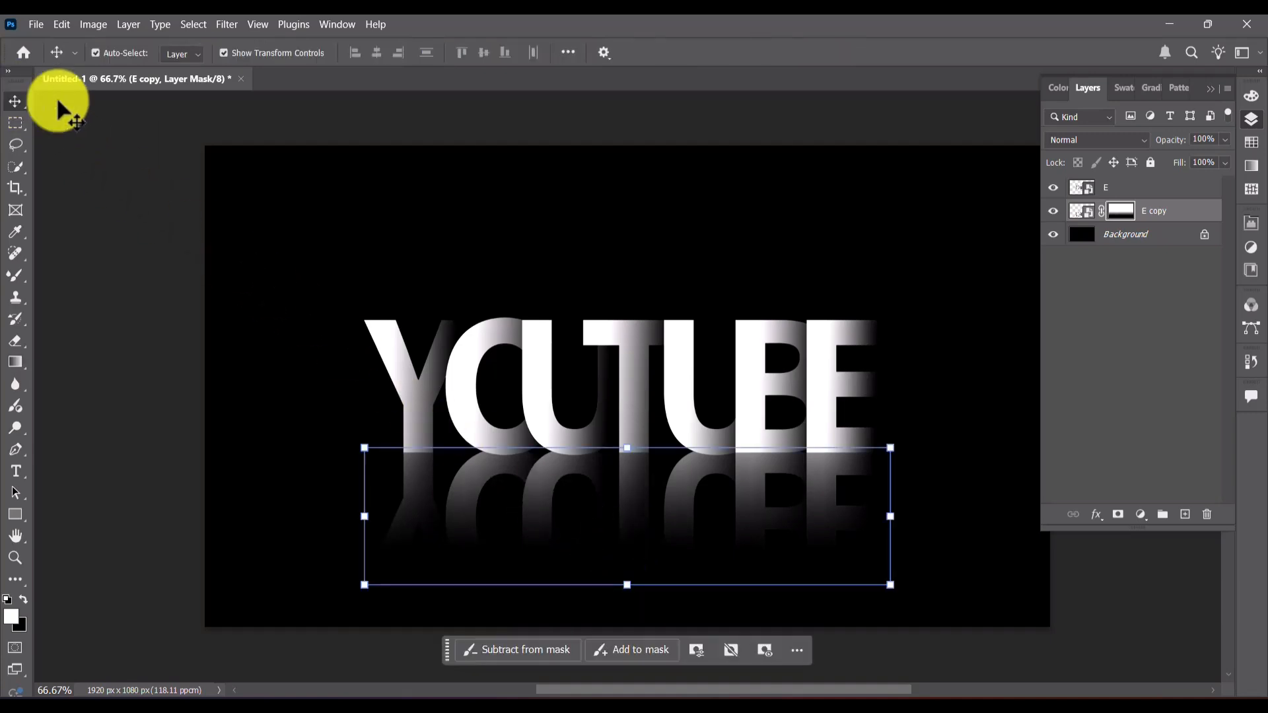
Add a muted pink solid colour fill layer, about #b49da1, above the upright text layer and convert it to a smart object.
{"action": "left_click", "coordinate": [1140, 258]}
{"action": "left_click", "coordinate": [1115, 217]}
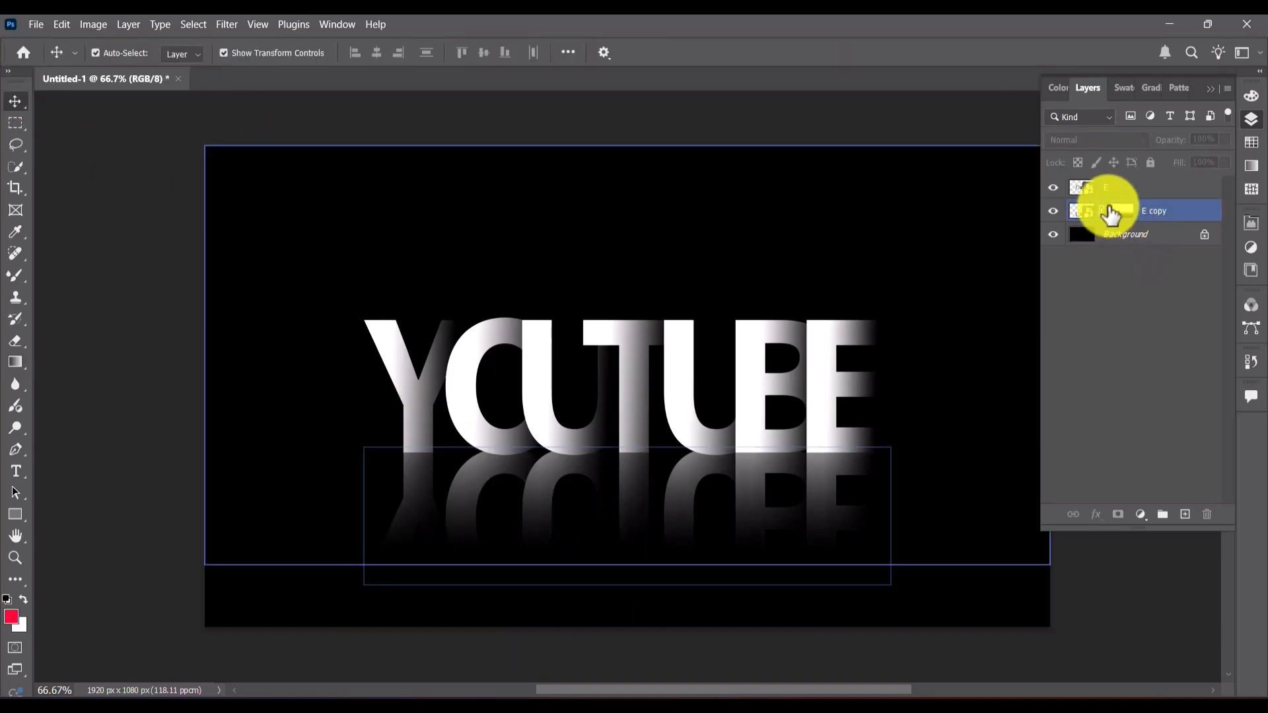
{"action": "left_click", "coordinate": [1116, 188]}
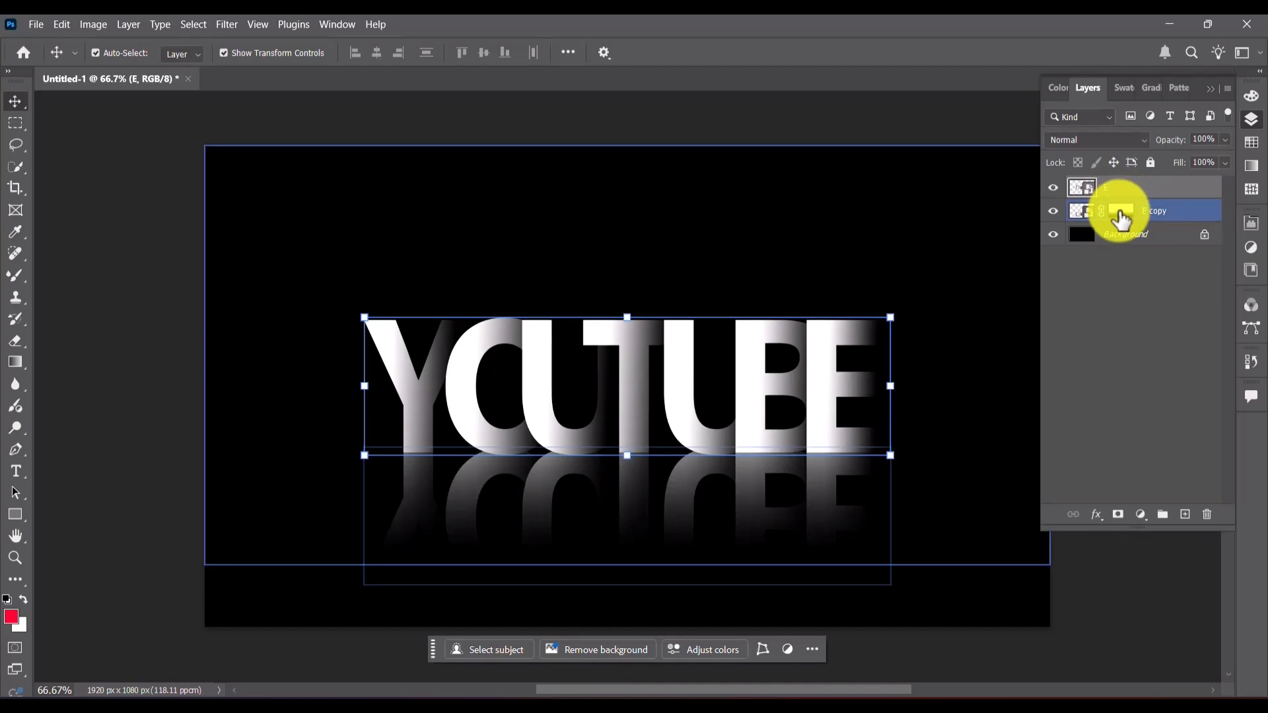
{"action": "left_click", "coordinate": [1119, 210]}
{"action": "left_click", "coordinate": [1122, 193]}
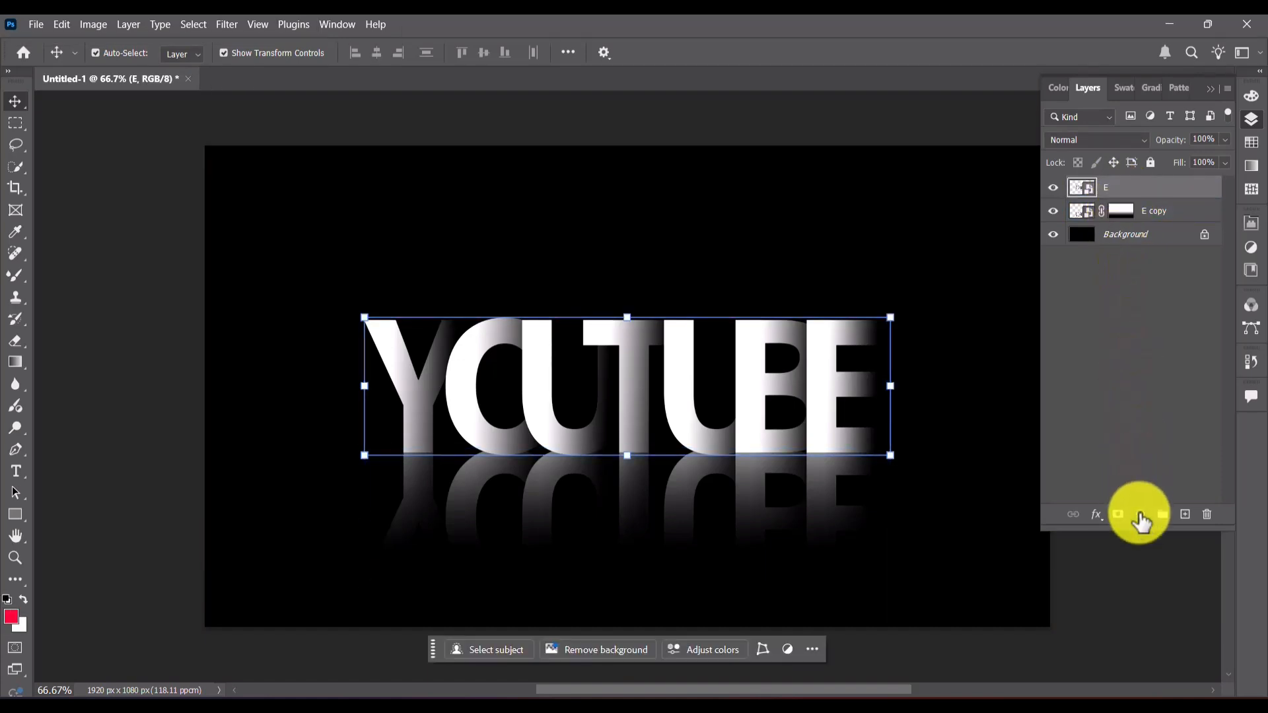
{"action": "left_click", "coordinate": [1141, 516]}
{"action": "left_click", "coordinate": [1160, 219]}
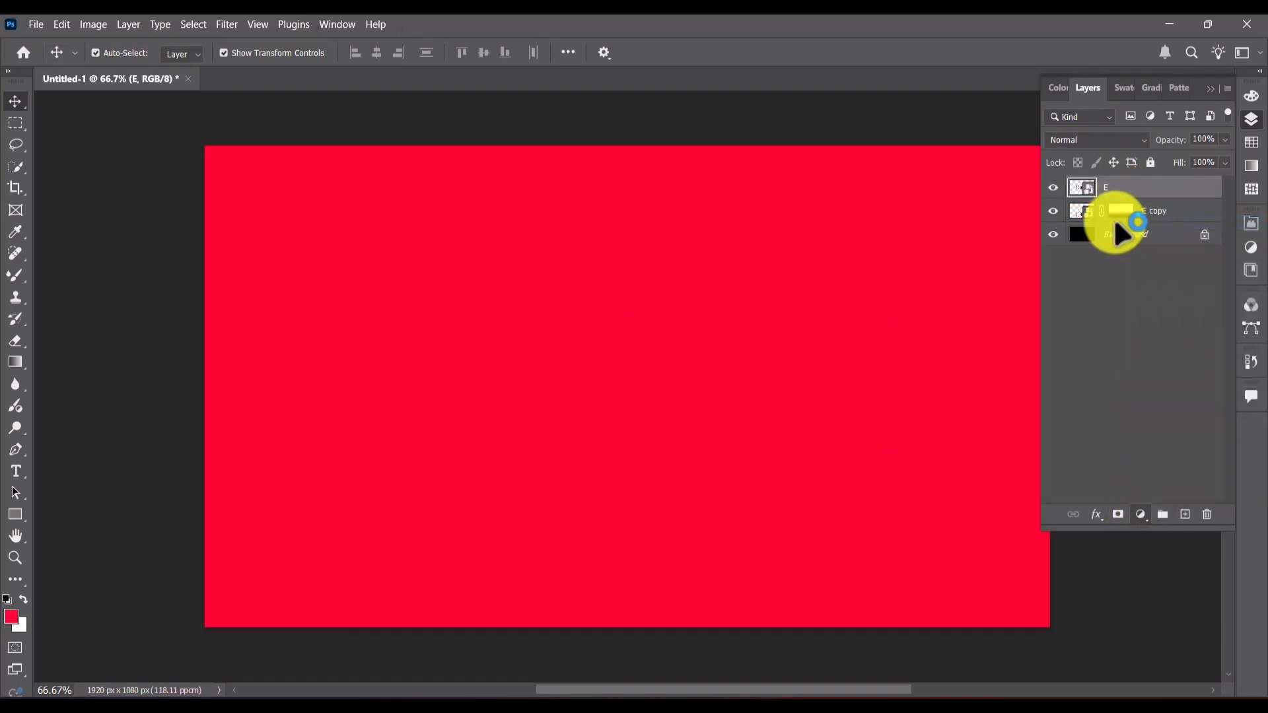
{"action": "left_click", "coordinate": [447, 213]}
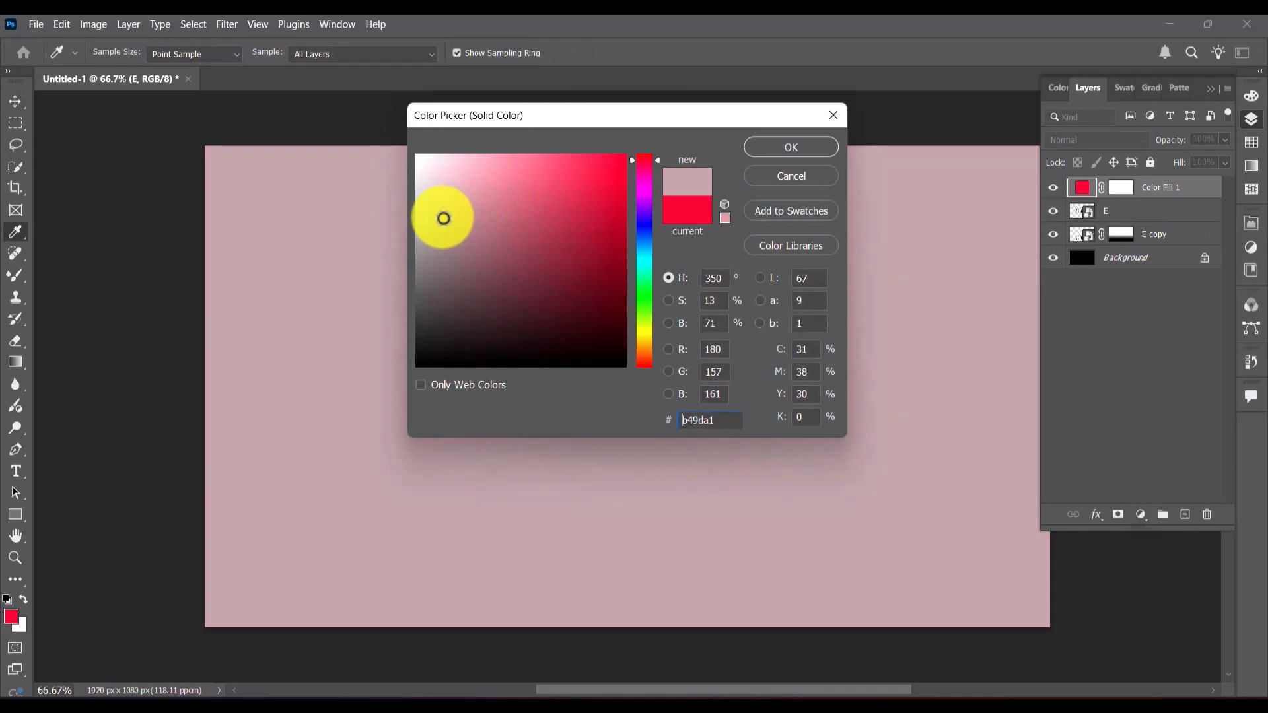
{"action": "left_click_drag", "start_coordinate": [444, 221], "coordinate": [443, 221]}
{"action": "left_click", "coordinate": [771, 144]}
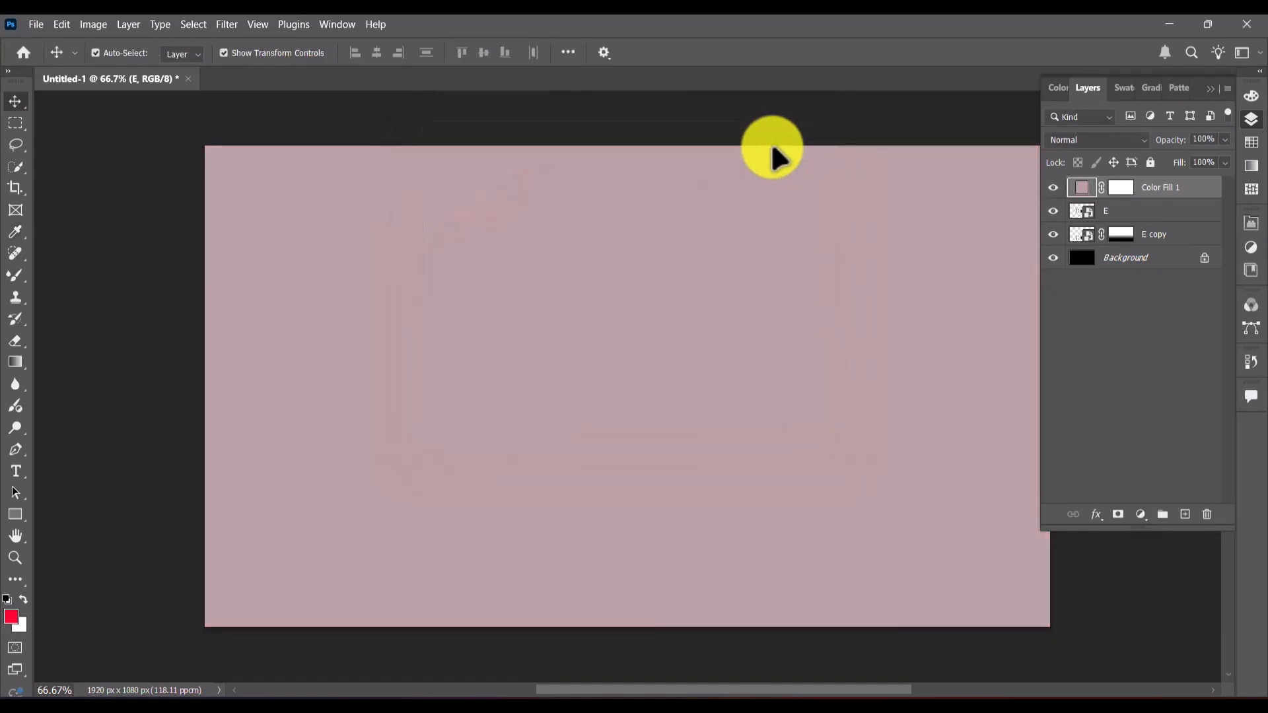
{"action": "right_click", "coordinate": [1085, 189]}
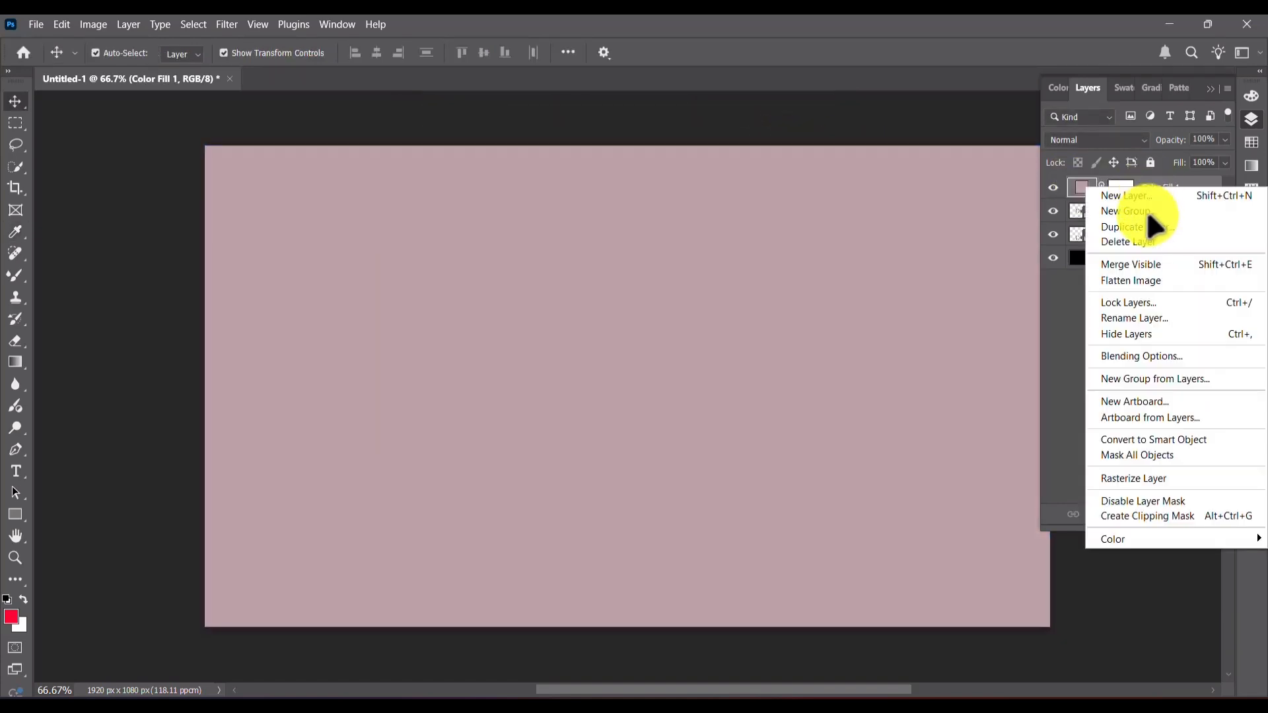
{"action": "left_click", "coordinate": [1138, 442]}
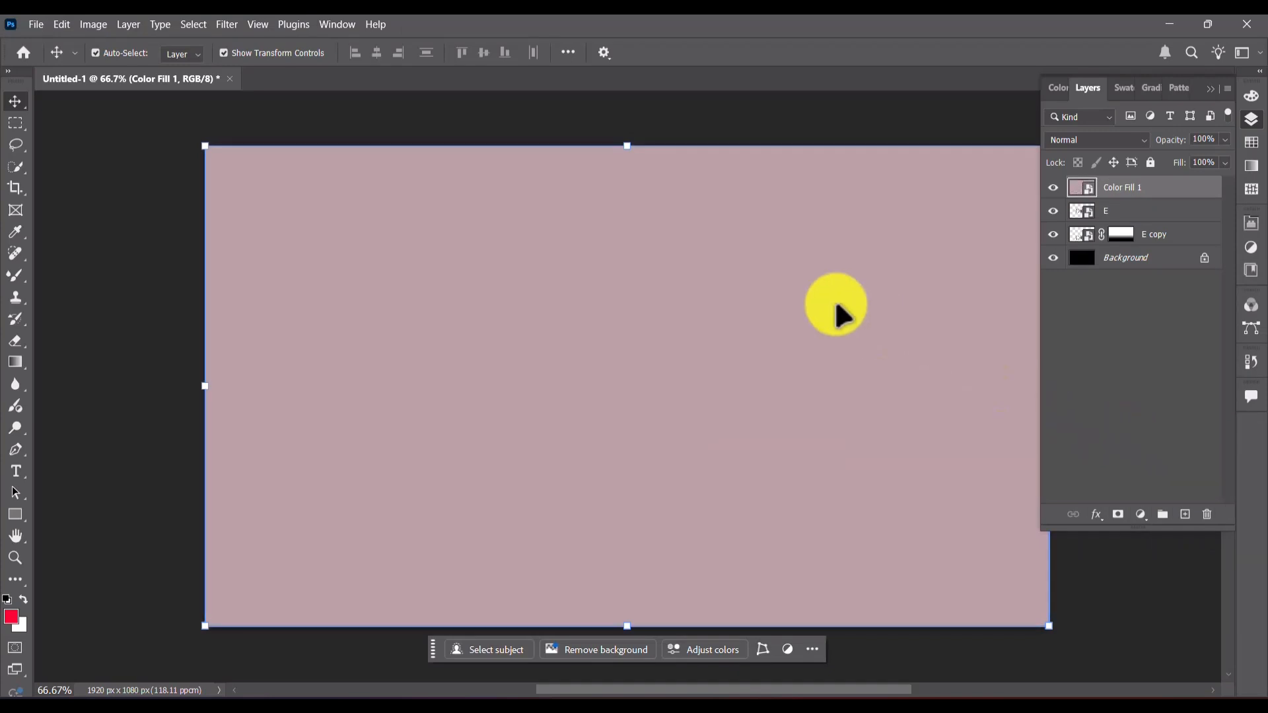
Apply the Filter Gallery's Grain texture to the pink fill with intensity 47 and contrast 56, and set its blend mode to Multiply.
{"action": "left_click", "coordinate": [228, 24]}
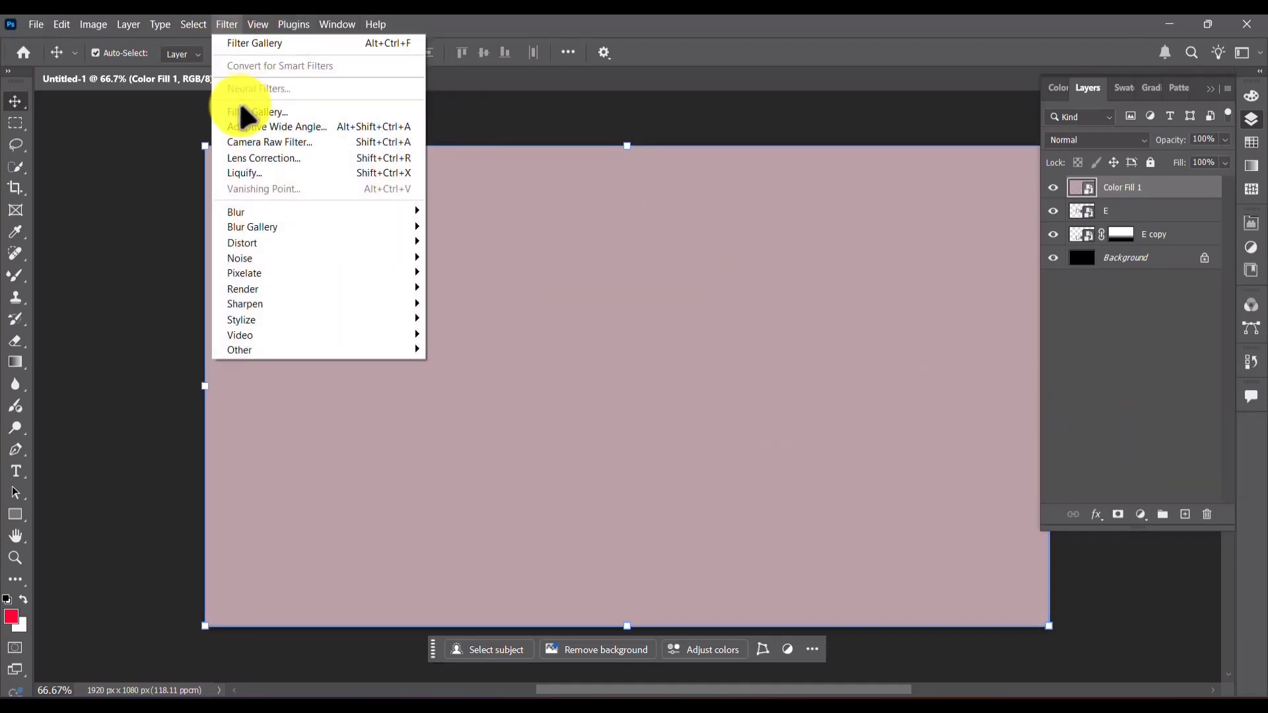
{"action": "left_click", "coordinate": [242, 111]}
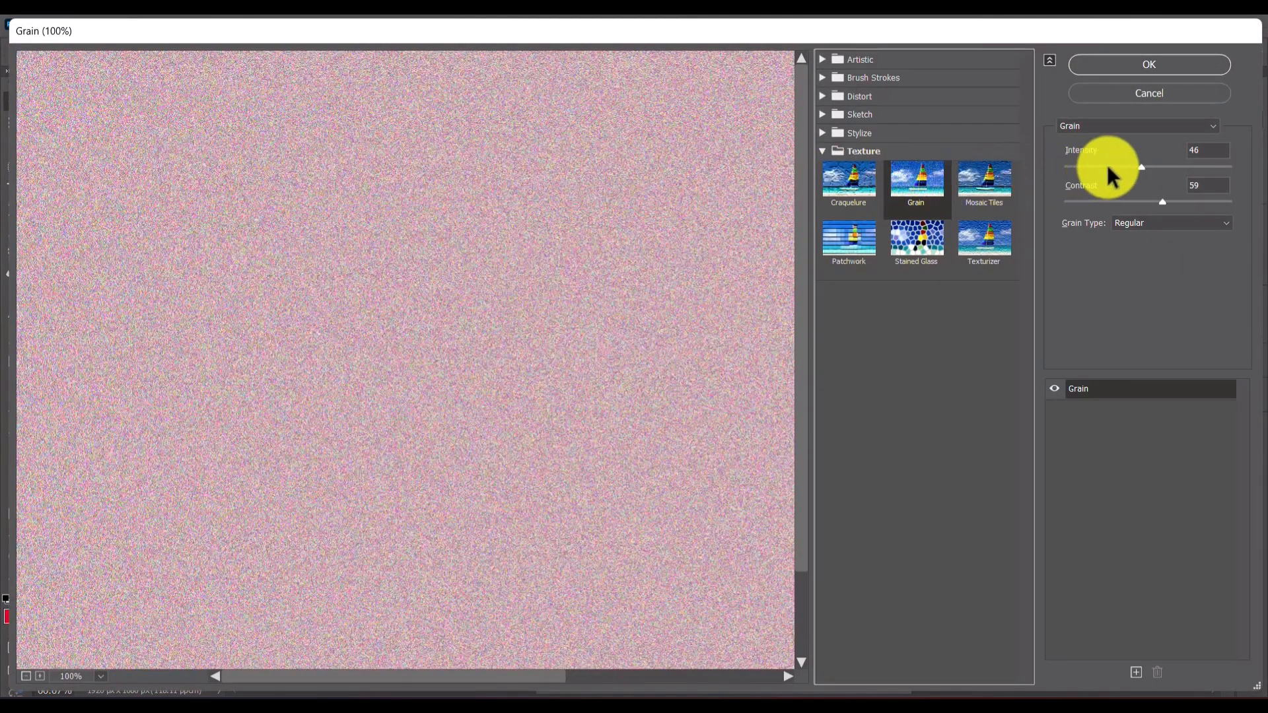
{"action": "left_click", "coordinate": [1143, 166]}
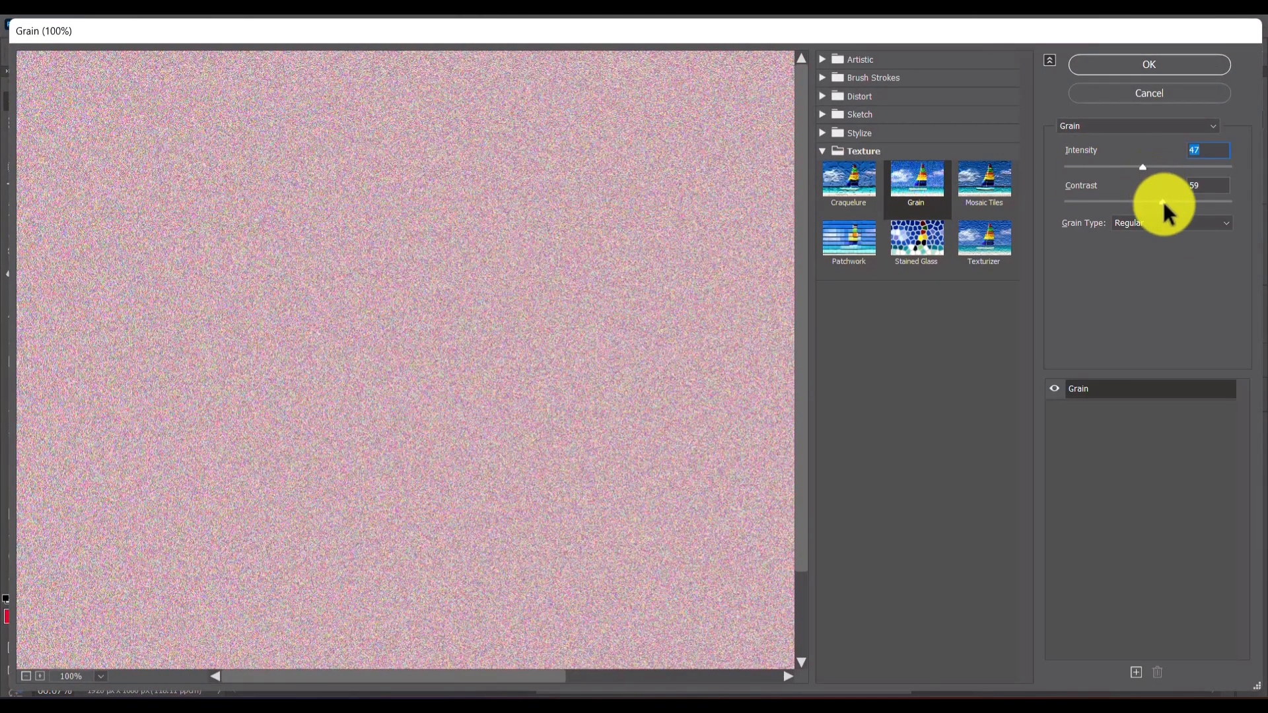
{"action": "left_click_drag", "start_coordinate": [1163, 201], "coordinate": [1157, 202]}
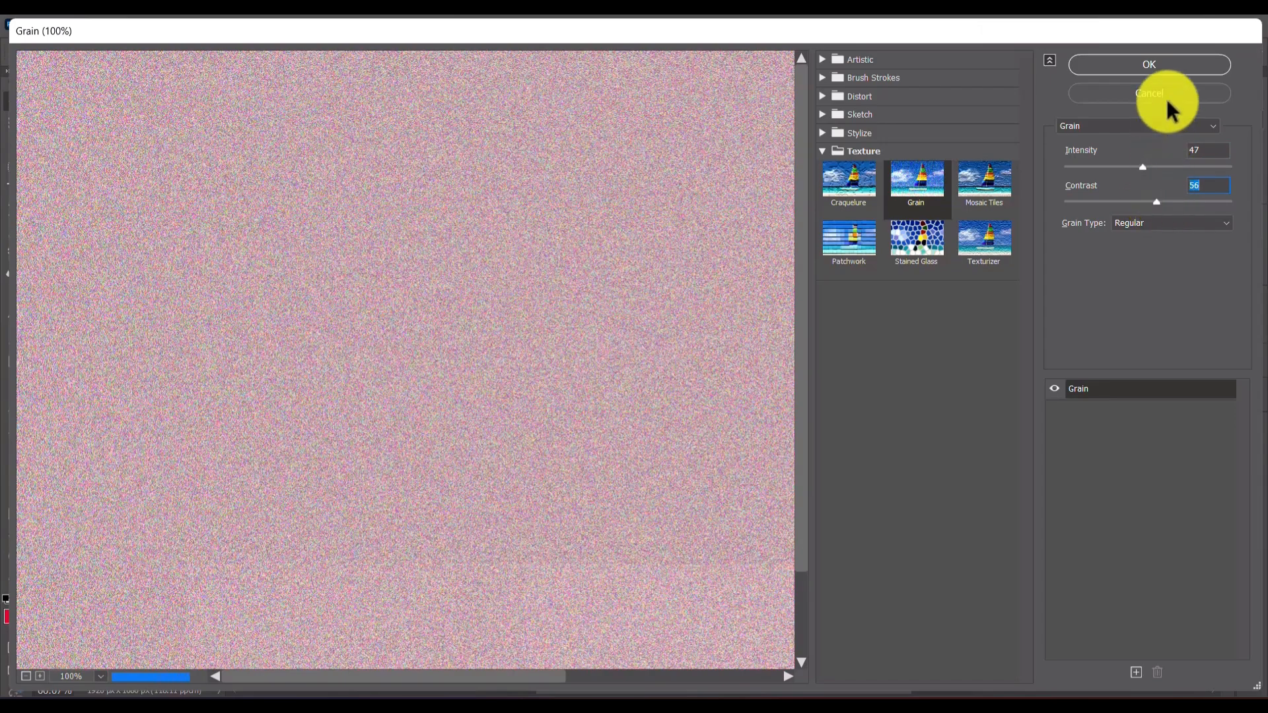
{"action": "left_click", "coordinate": [1169, 60]}
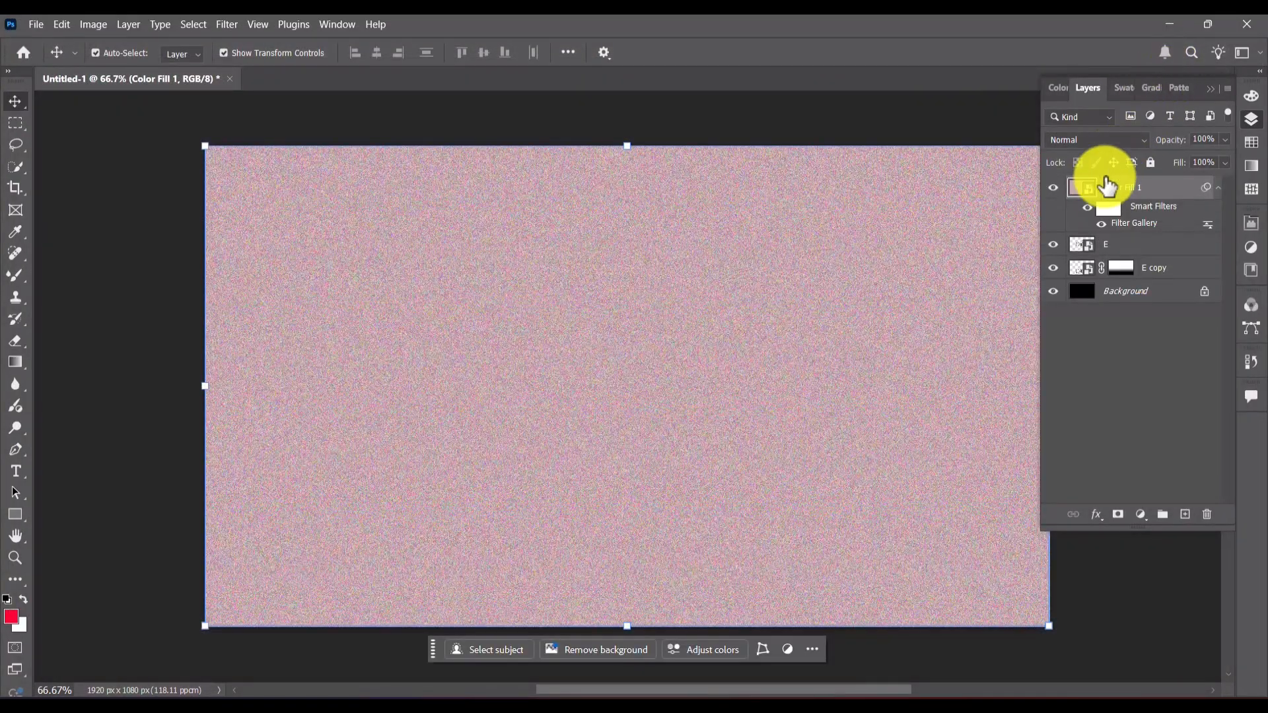
{"action": "left_click", "coordinate": [1104, 137]}
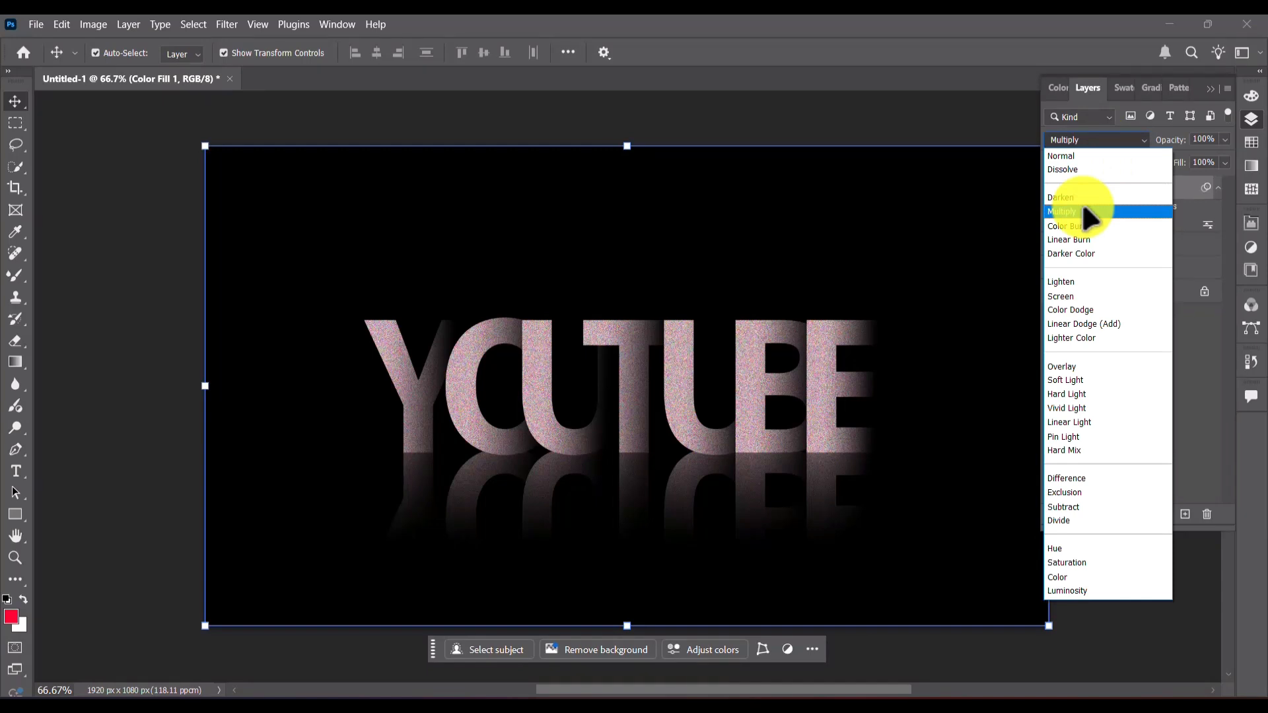
{"action": "left_click", "coordinate": [1083, 210]}
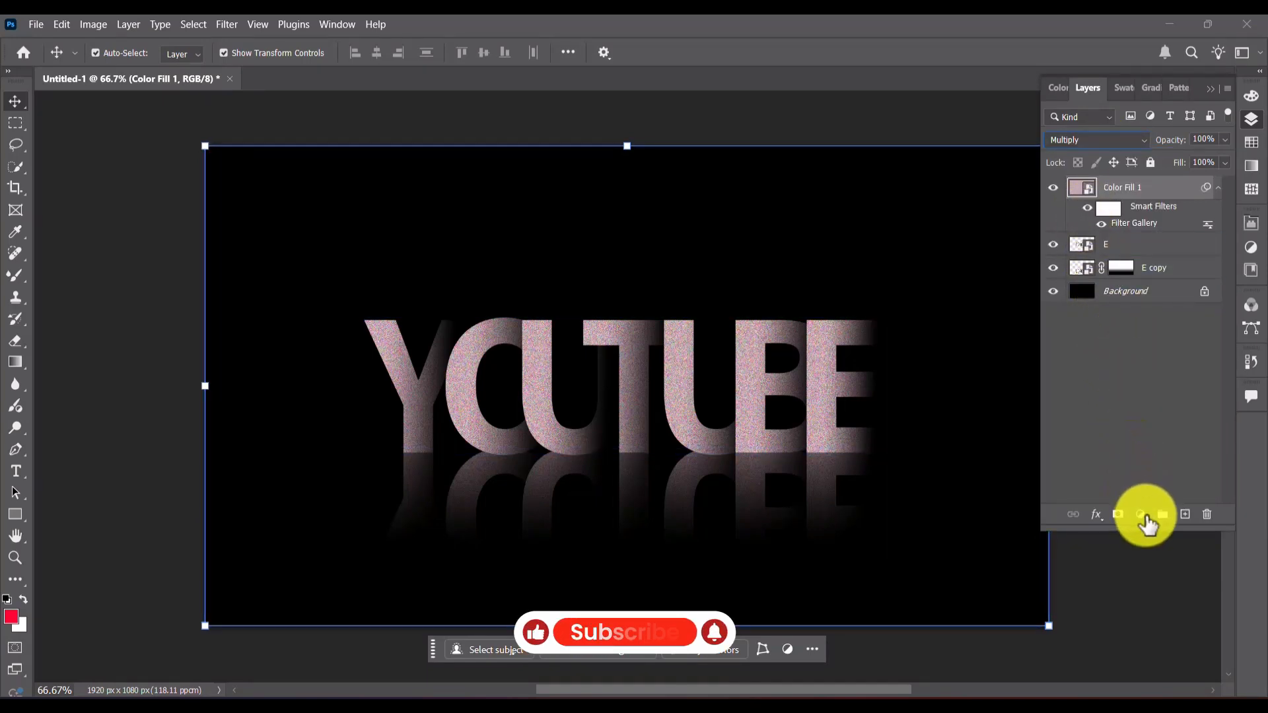
Add a red #f00c32 solid colour fill layer above the grain layer and set its blend mode to Color.
{"action": "left_click", "coordinate": [1141, 515]}
{"action": "left_click", "coordinate": [1163, 222]}
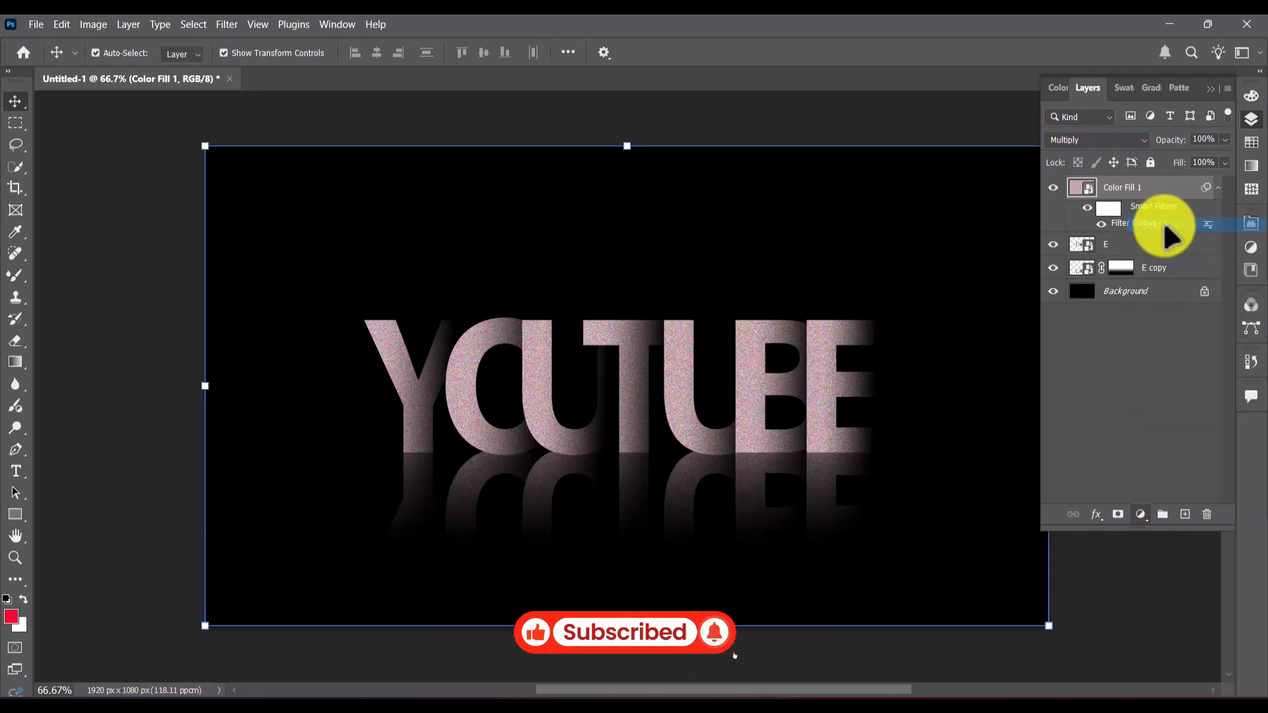
{"action": "left_click_drag", "start_coordinate": [608, 164], "coordinate": [616, 167]}
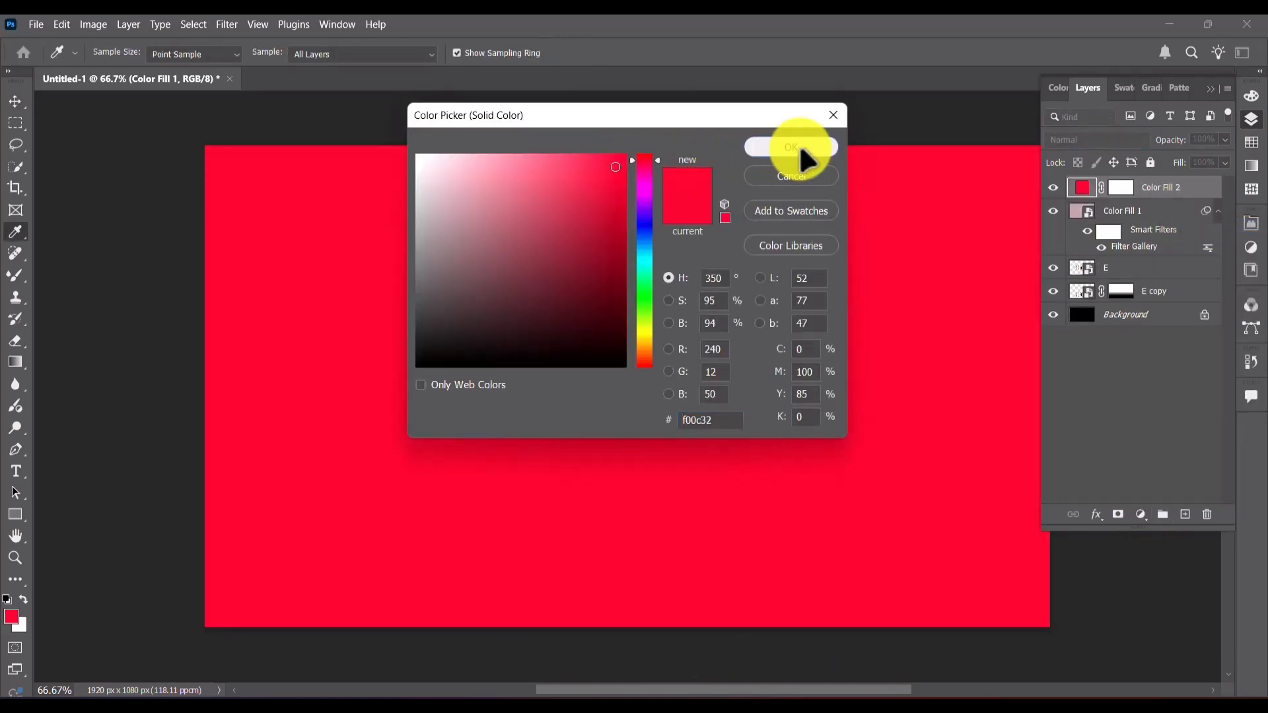
{"action": "left_click", "coordinate": [799, 145]}
{"action": "left_click", "coordinate": [1116, 140]}
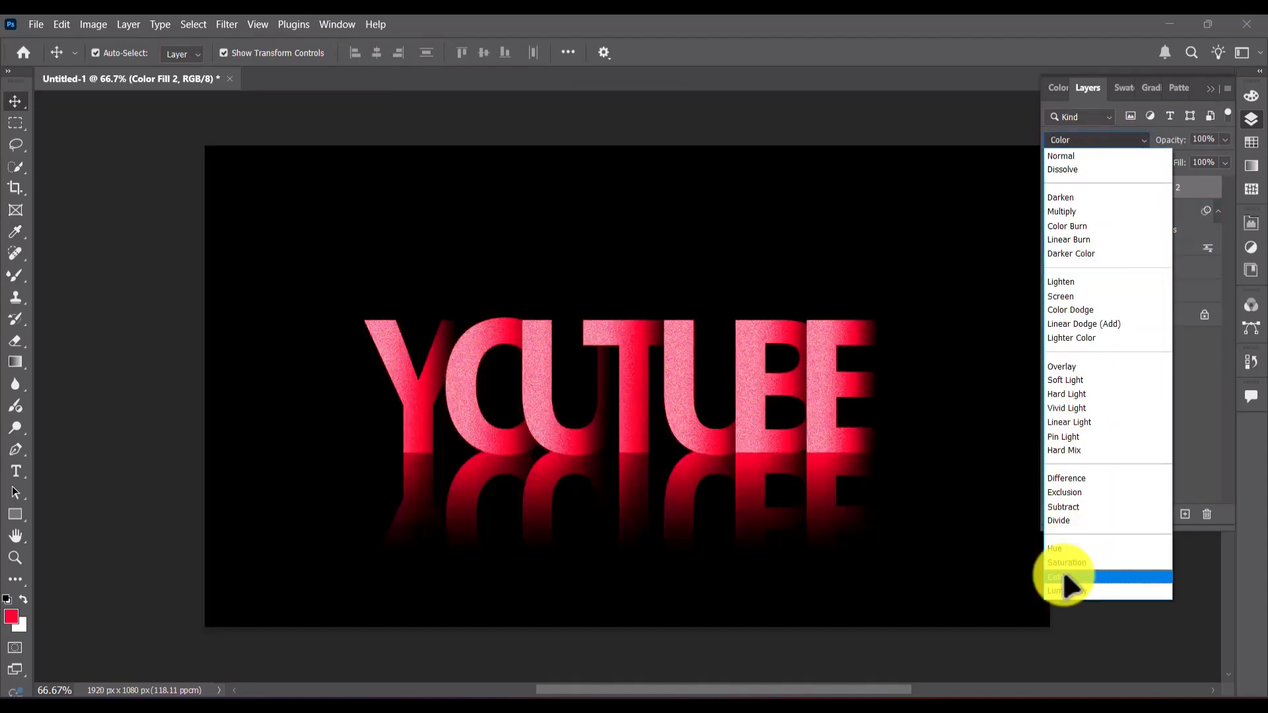
{"action": "left_click", "coordinate": [1065, 579]}
Try a green tint on the top solid colour fill and set its final colour to red #ce0e29.
{"action": "double_click", "coordinate": [1082, 182]}
{"action": "left_click_drag", "start_coordinate": [1098, 221], "coordinate": [1083, 169]}
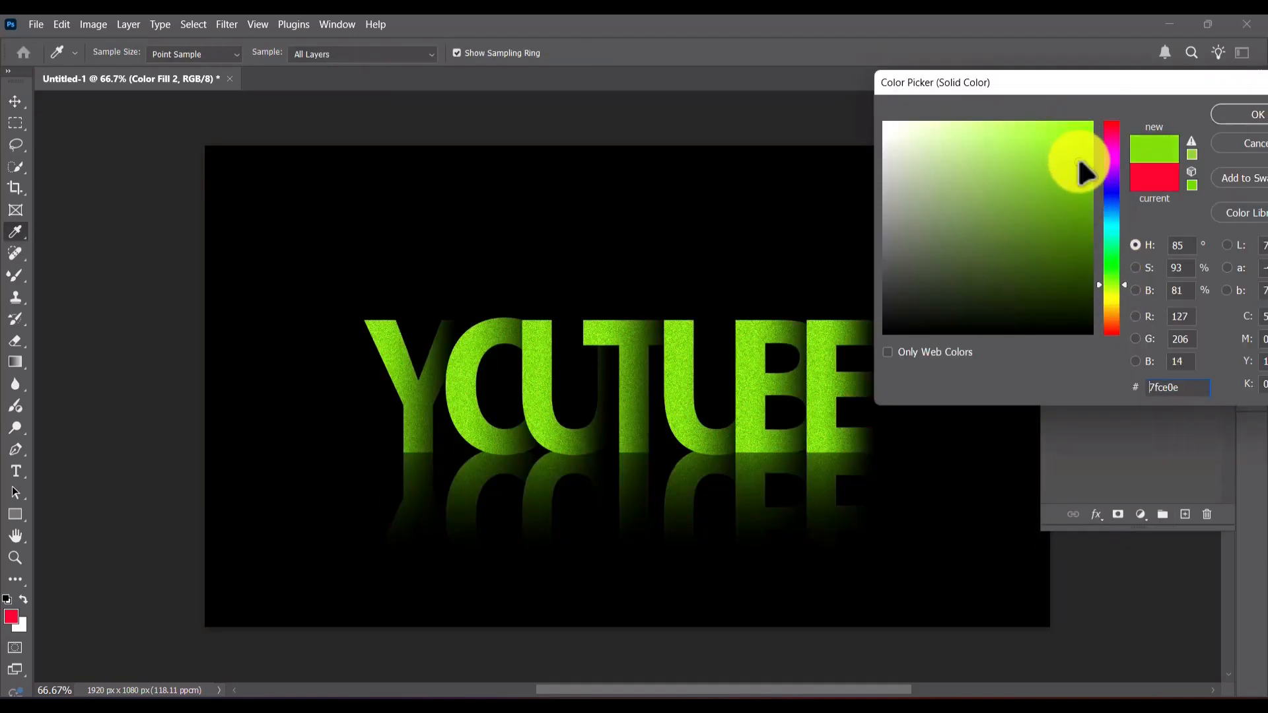
{"action": "left_click_drag", "start_coordinate": [1124, 281], "coordinate": [1159, 120]}
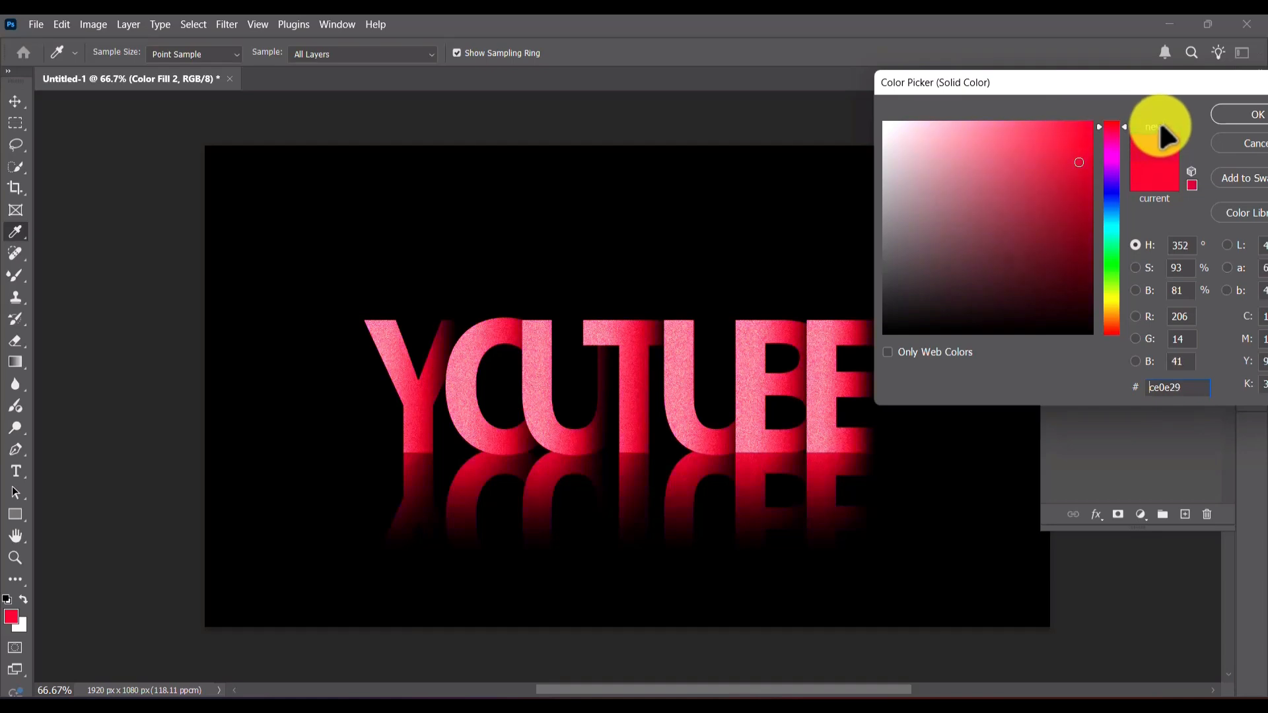
{"action": "left_click", "coordinate": [1261, 116]}
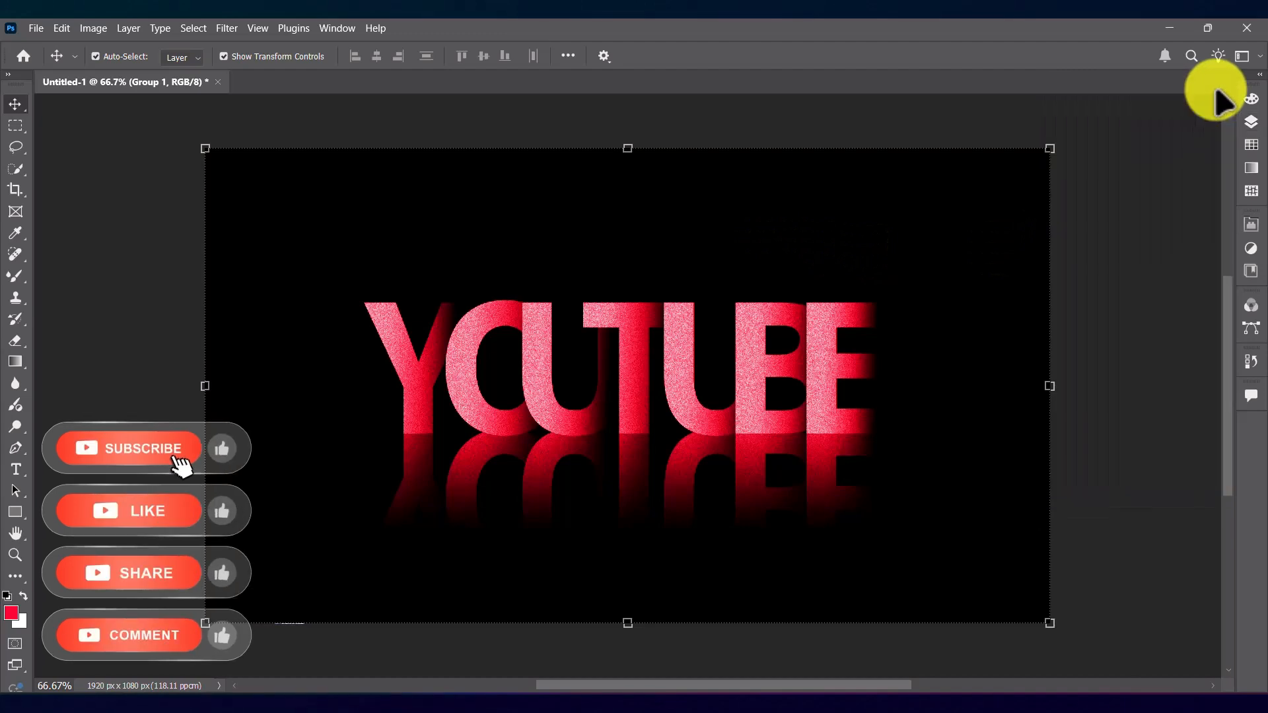
{"action": "left_click", "coordinate": [1210, 91]}
{"action": "scroll", "coordinate": [712, 310], "scroll_direction": "up", "scroll_amount": 2}
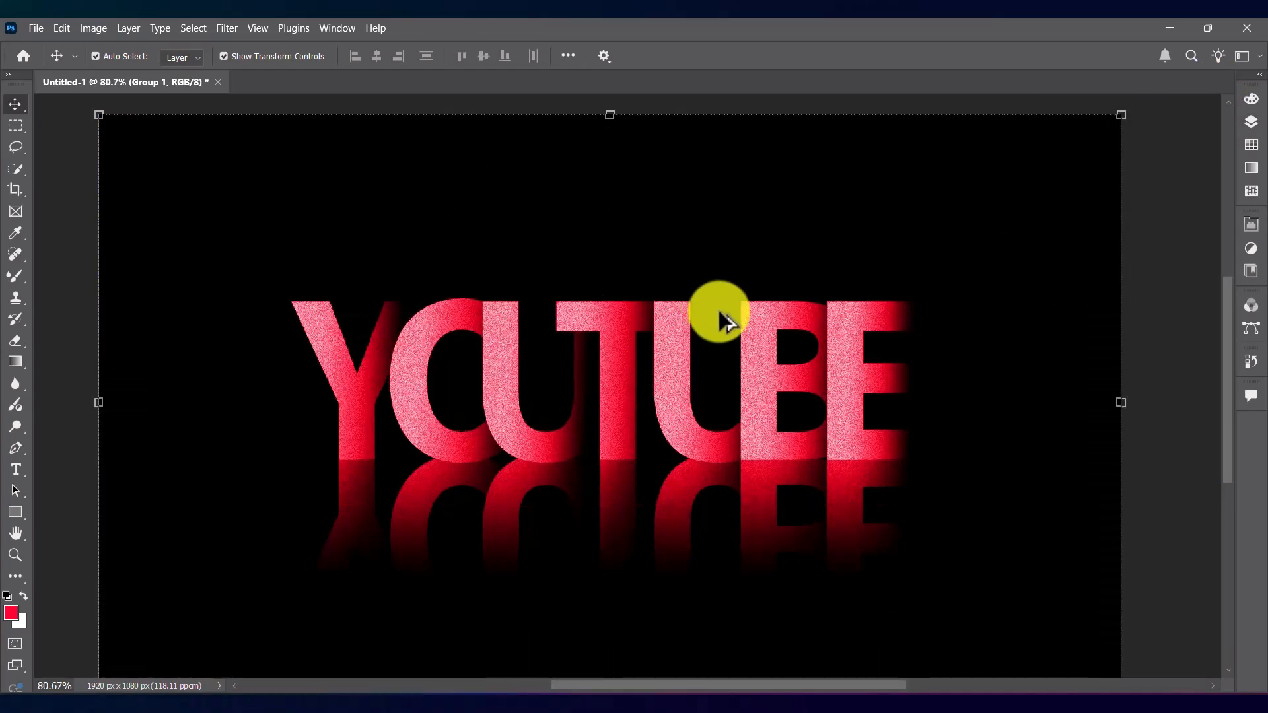
{"action": "scroll", "coordinate": [717, 312], "scroll_direction": "up", "scroll_amount": 1}
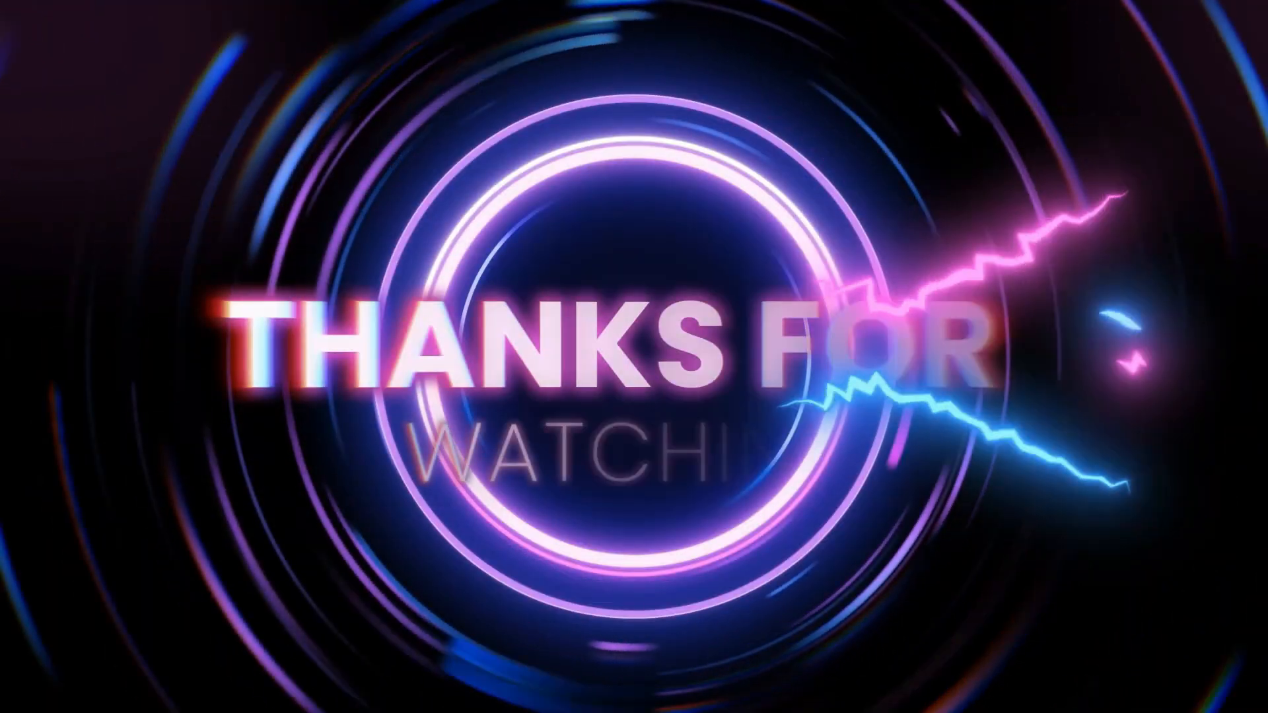